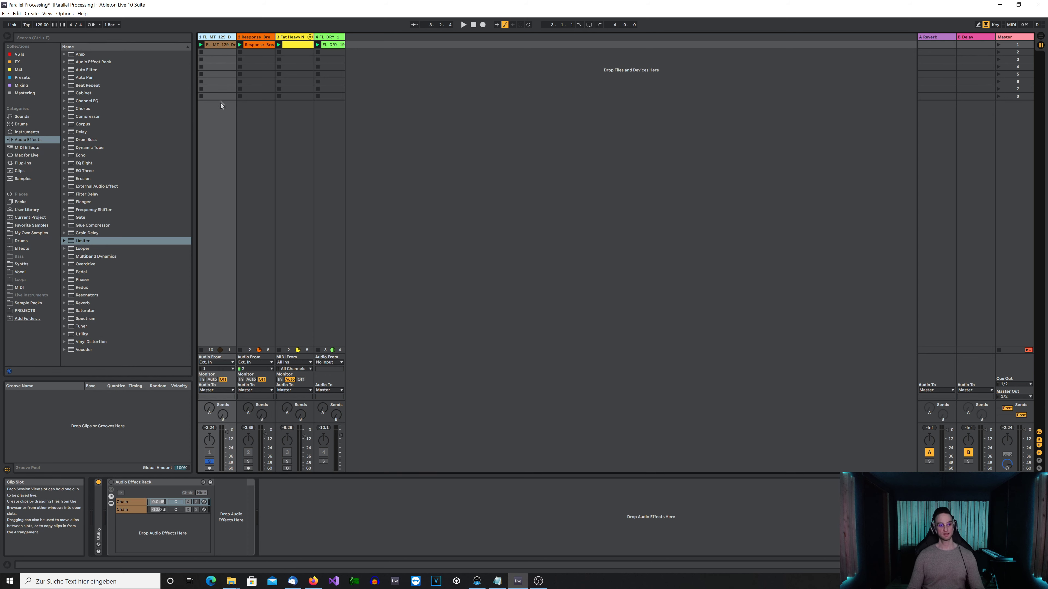
- Audition the soloed first track with its Audio Effect Rack bypassed, then inspect the rack's dry chain and EQ Eight chain
click(220, 120)
key(space)
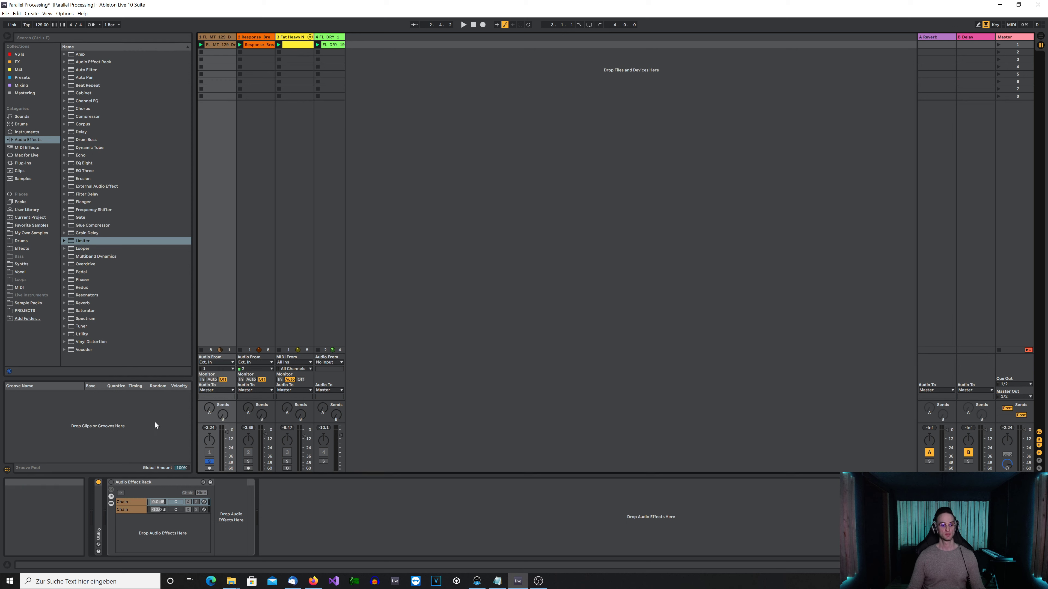
click(144, 482)
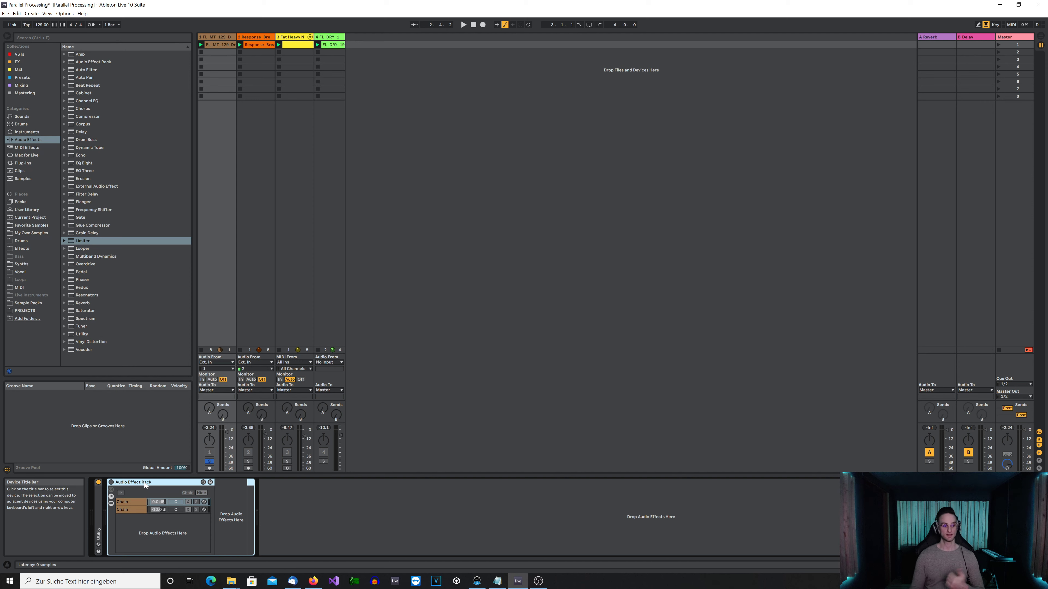
click(138, 502)
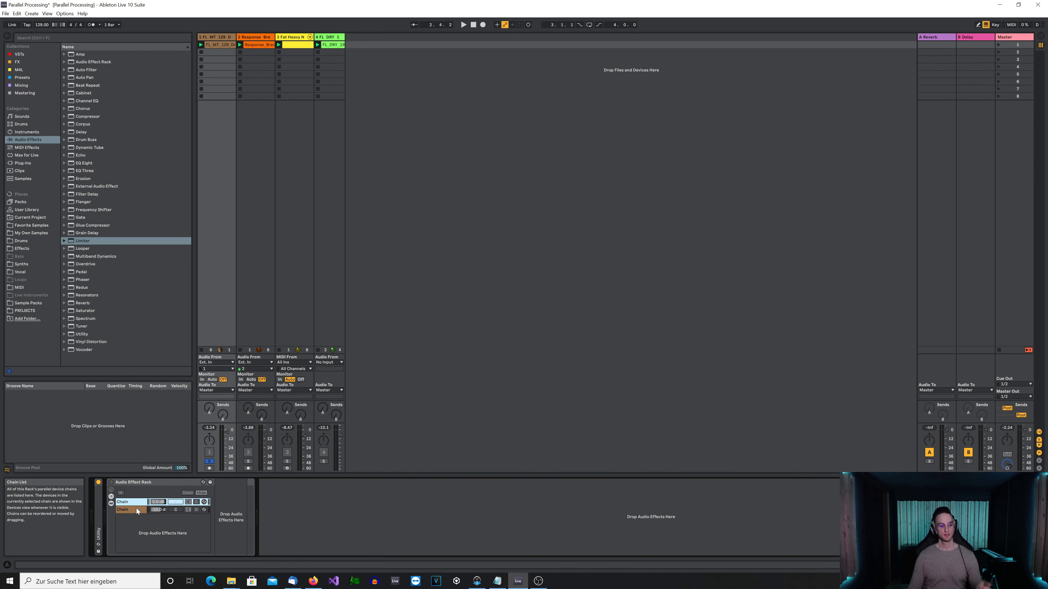
click(136, 510)
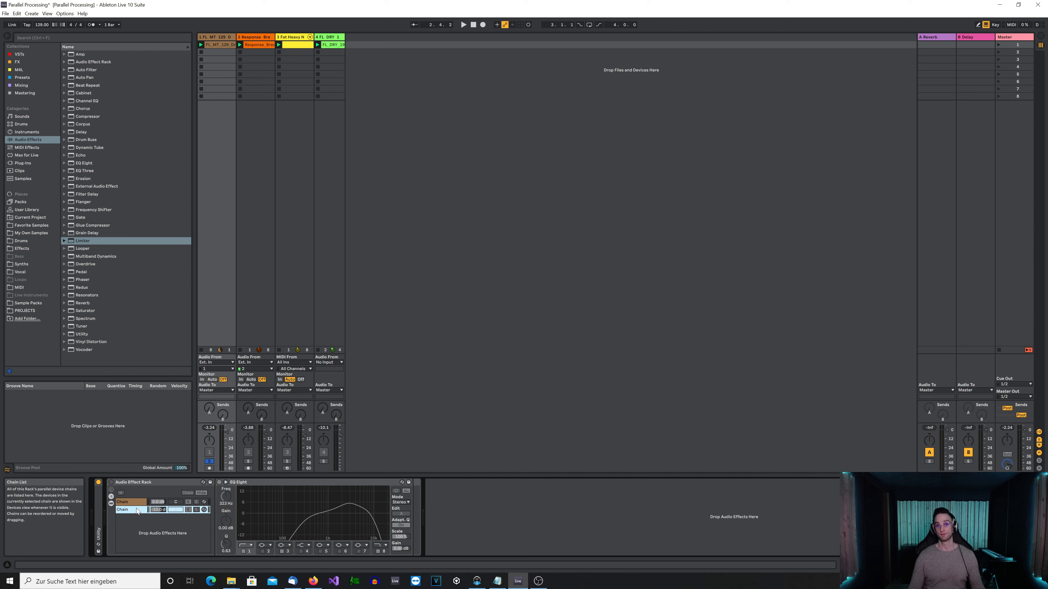
- Turn on the first track's Audio Effect Rack and audition its EQ Eight chain in solo
click(111, 482)
click(125, 511)
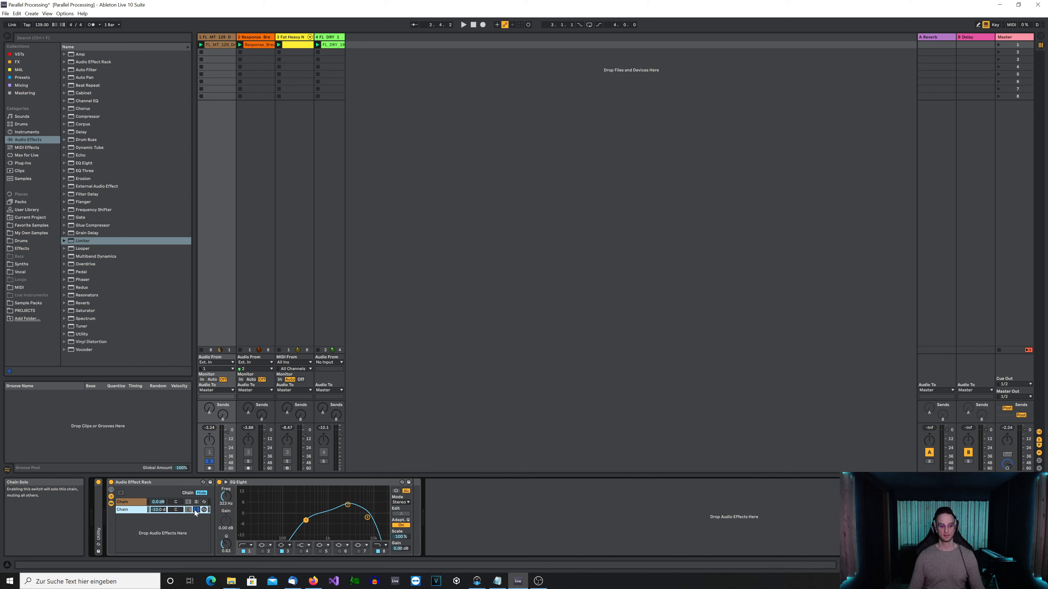
click(195, 510)
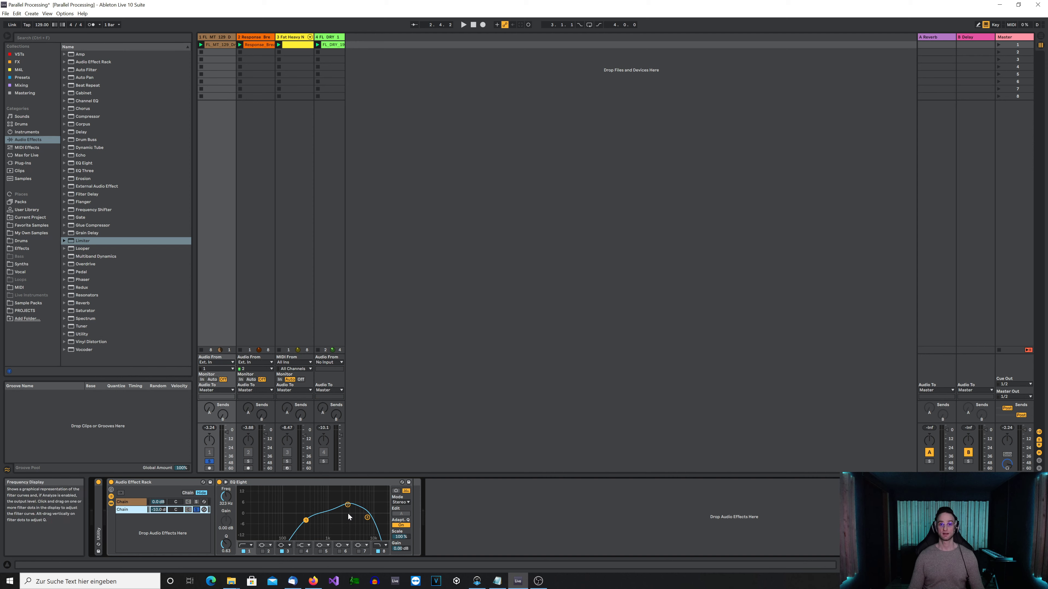
key(space)
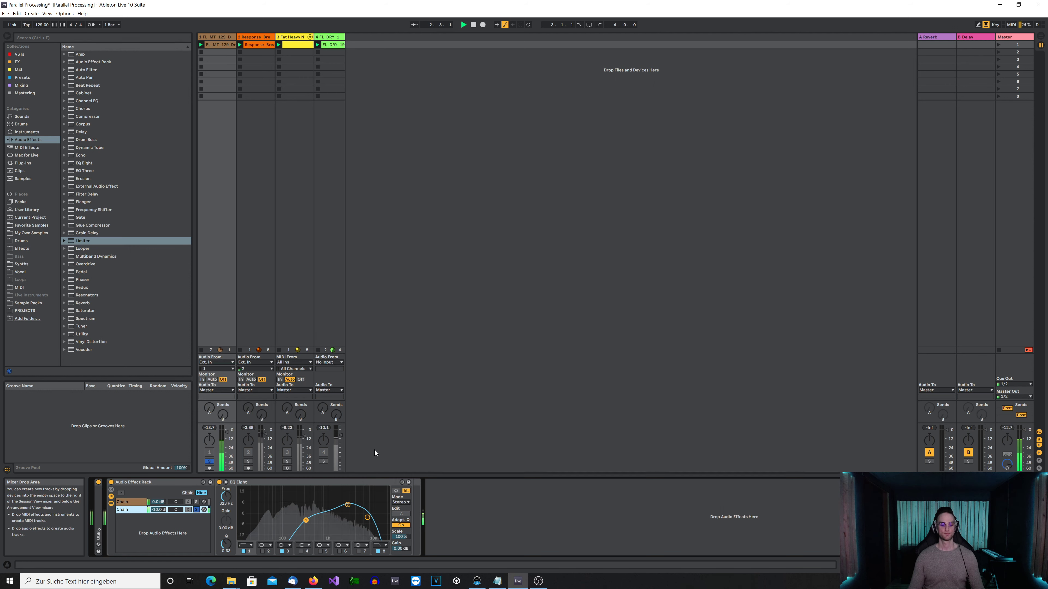
key(space)
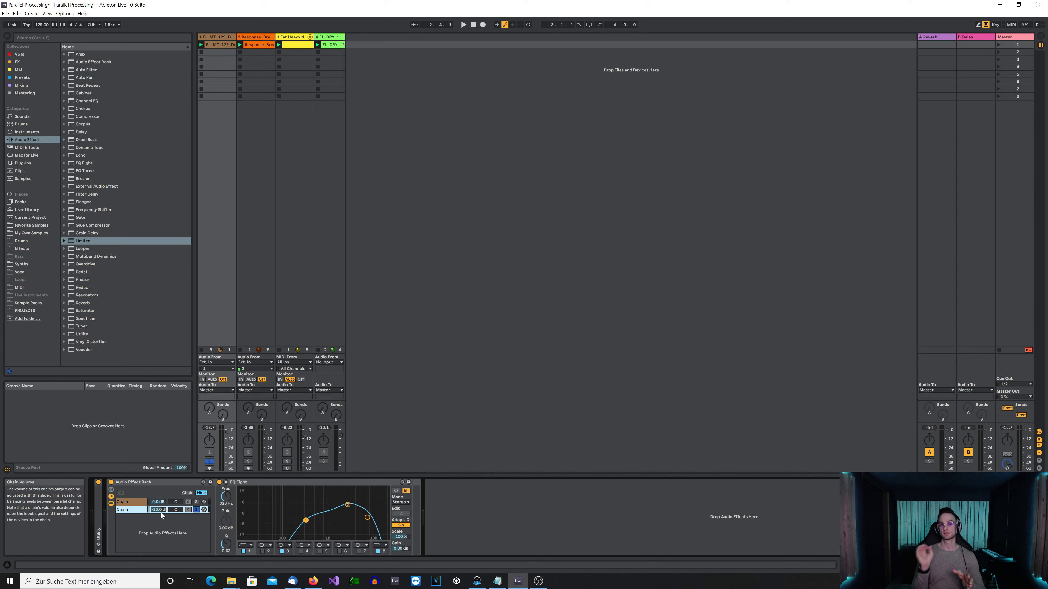
- Unsolo the EQ Eight chain and play the first track, switching the rack off and on to compare the sound
click(195, 510)
key(space)
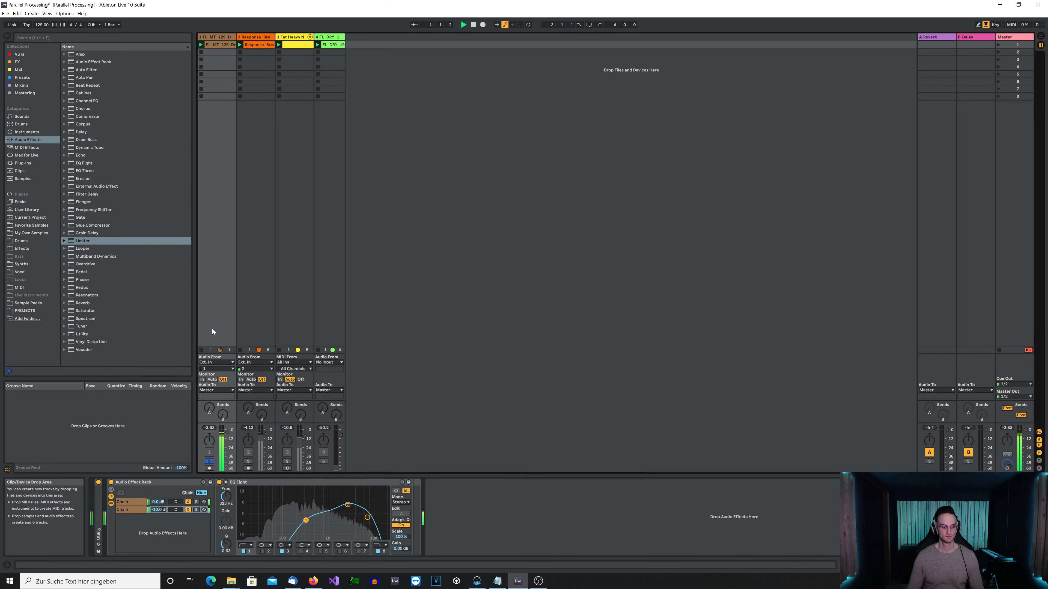
click(111, 483)
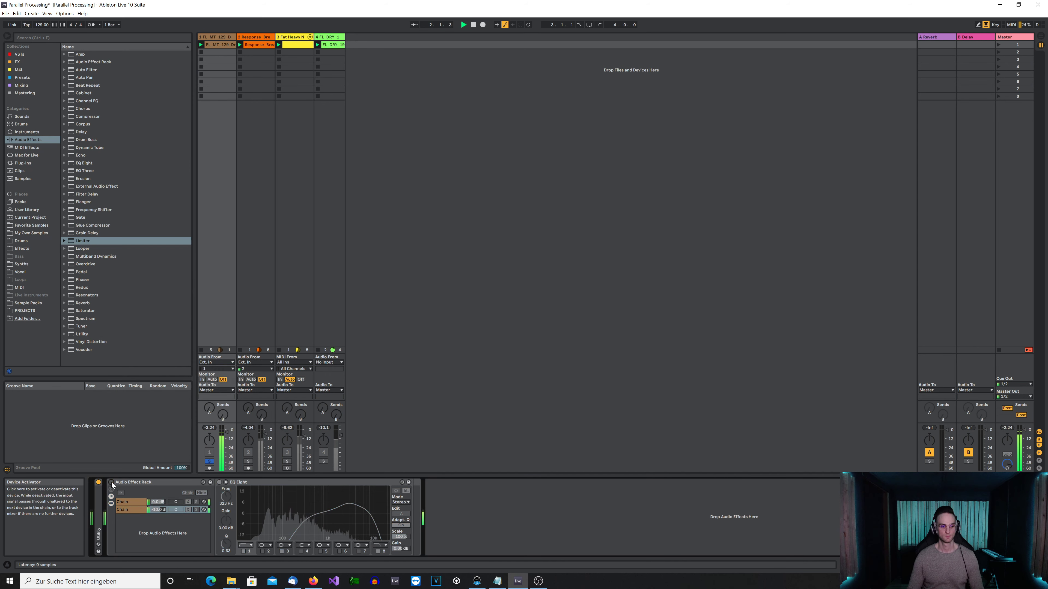
click(111, 483)
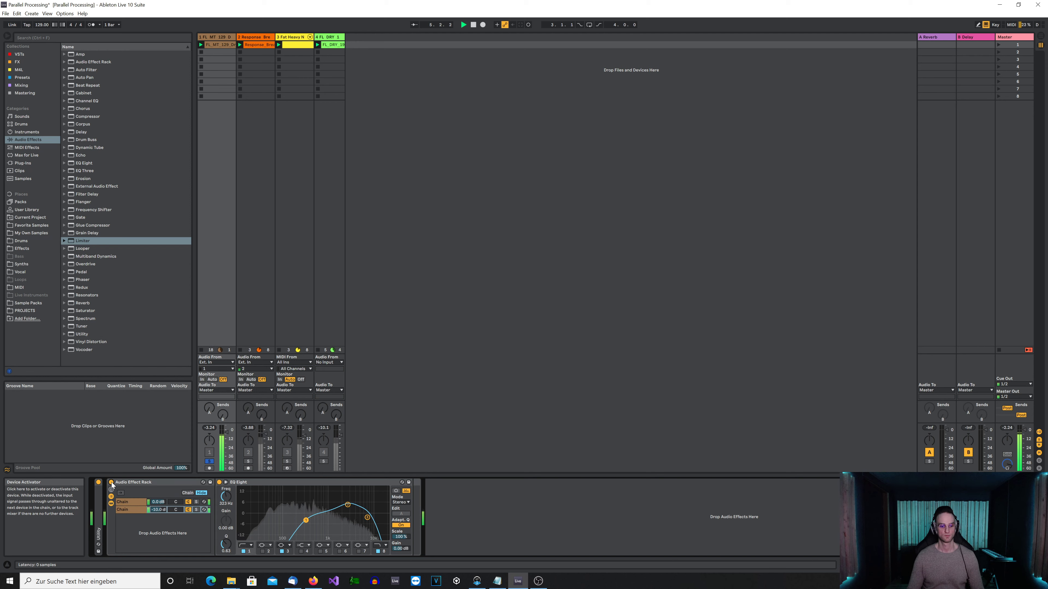
click(112, 483)
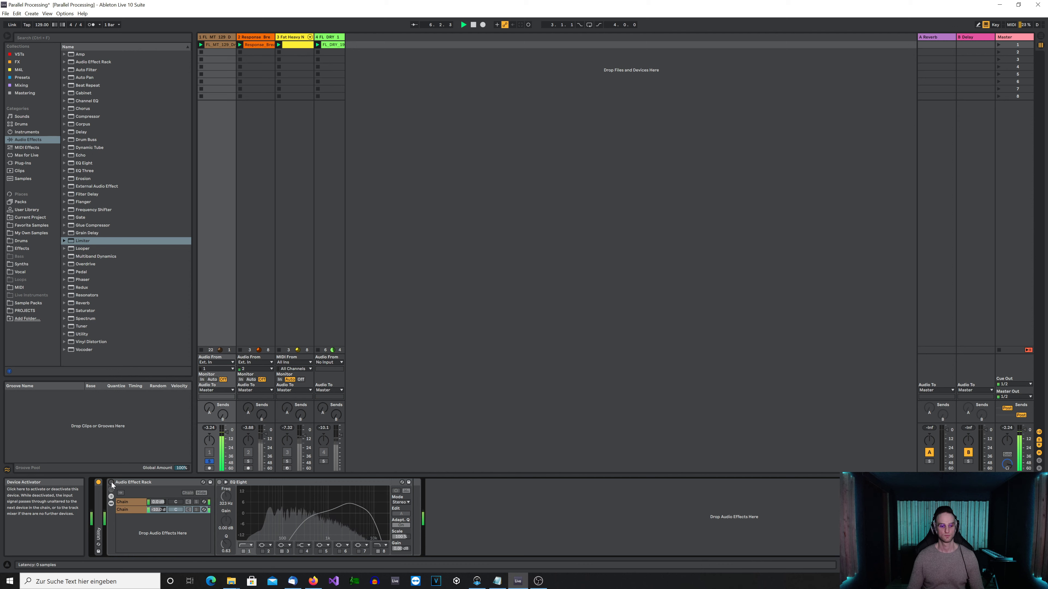
click(111, 483)
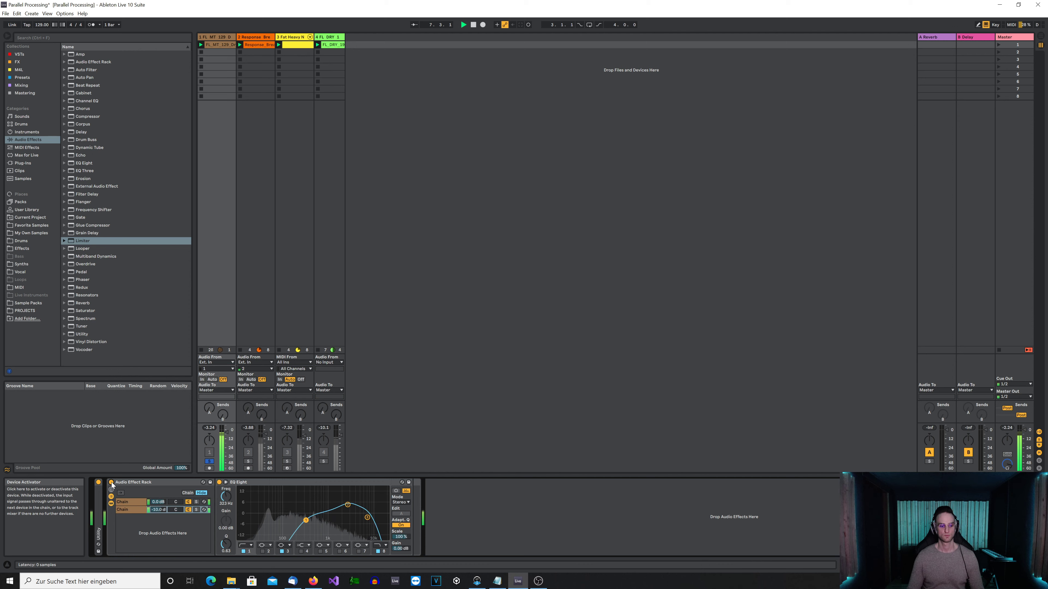
key(space)
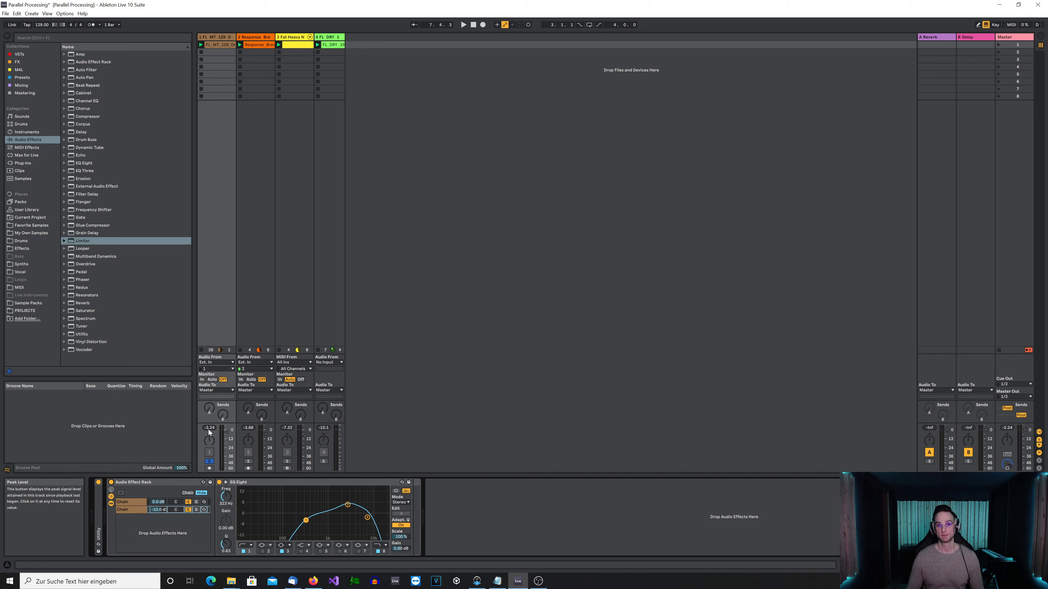
- Compare the first track's peak level during playback with the Audio Effect Rack bypassed and enabled
key(space)
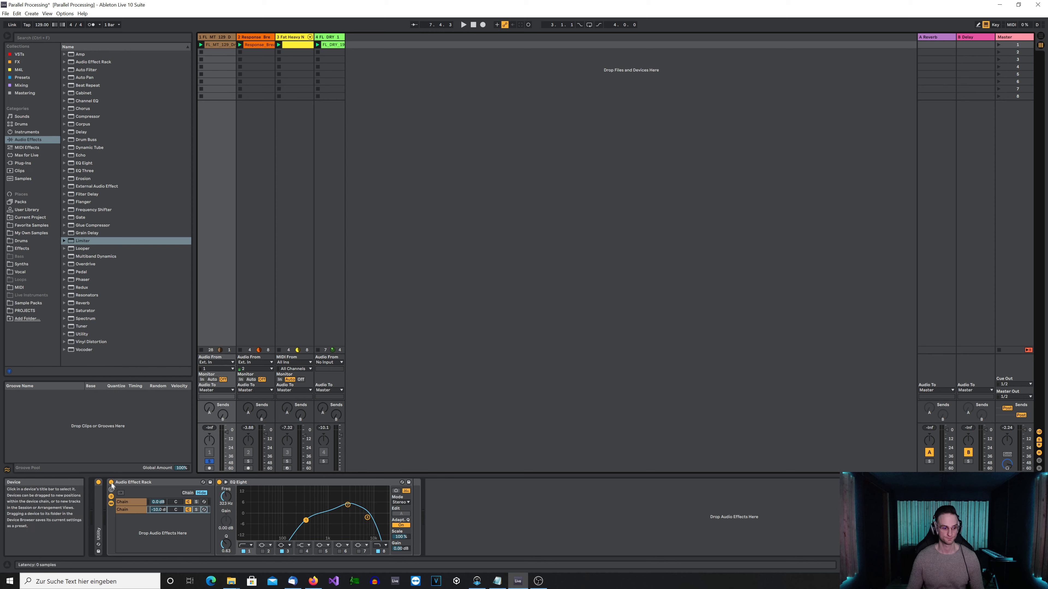
click(111, 482)
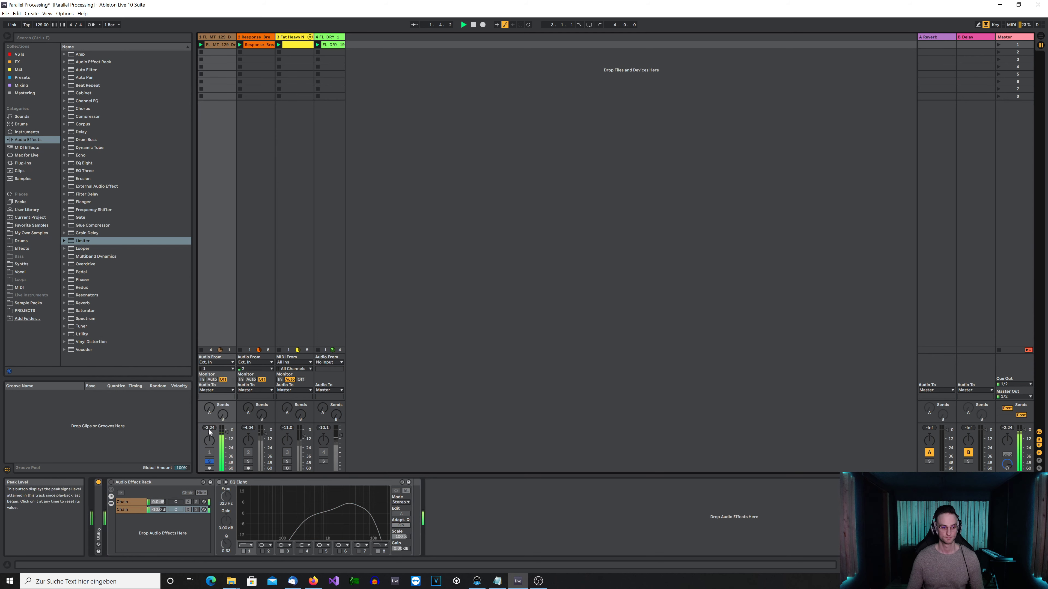
click(112, 482)
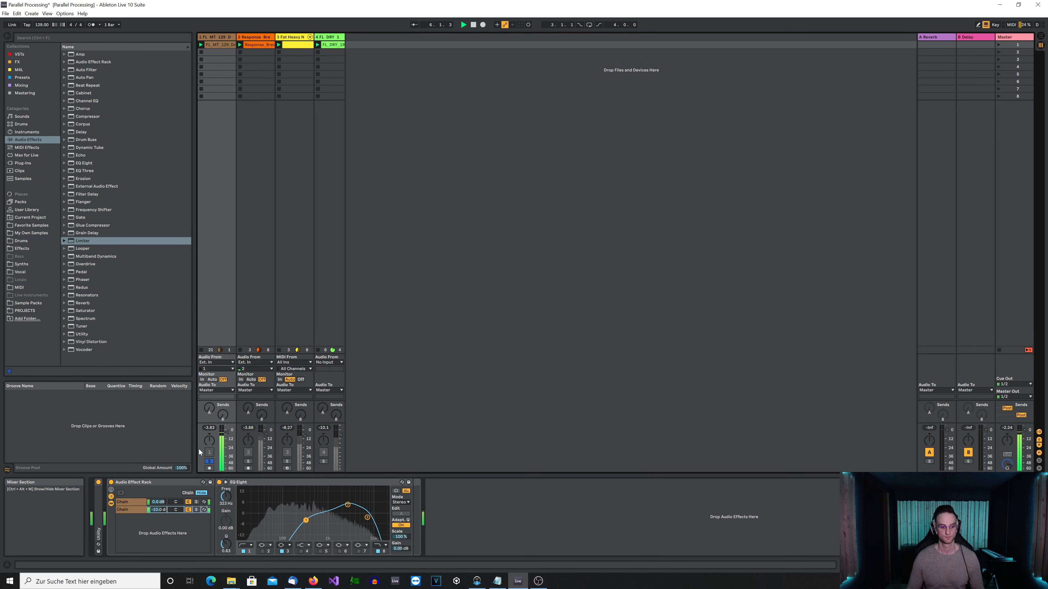
key(space)
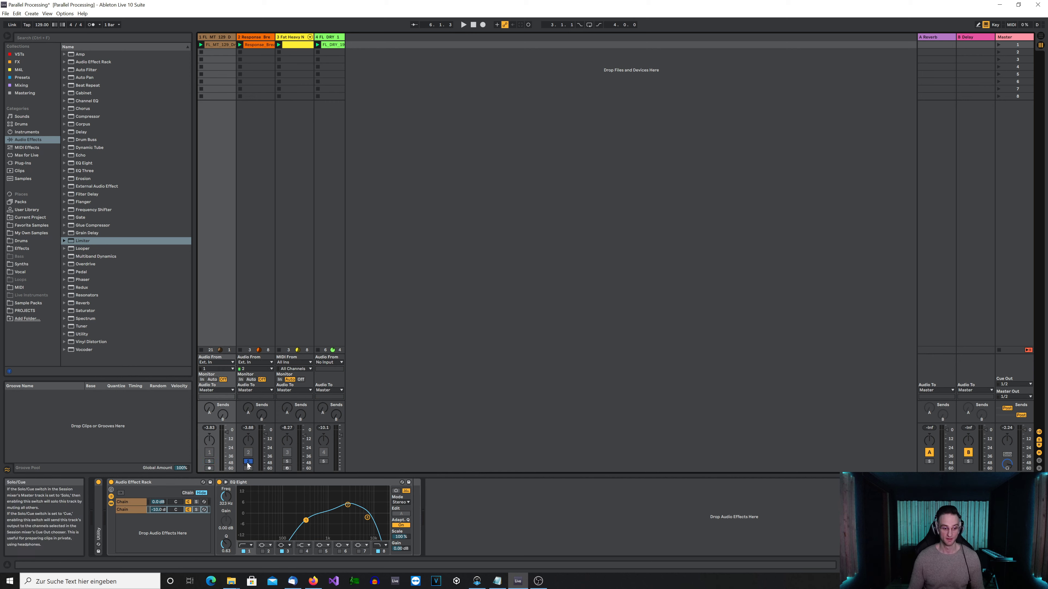
- Audition the soloed second track with its Audio Effect Rack bypassed
click(254, 330)
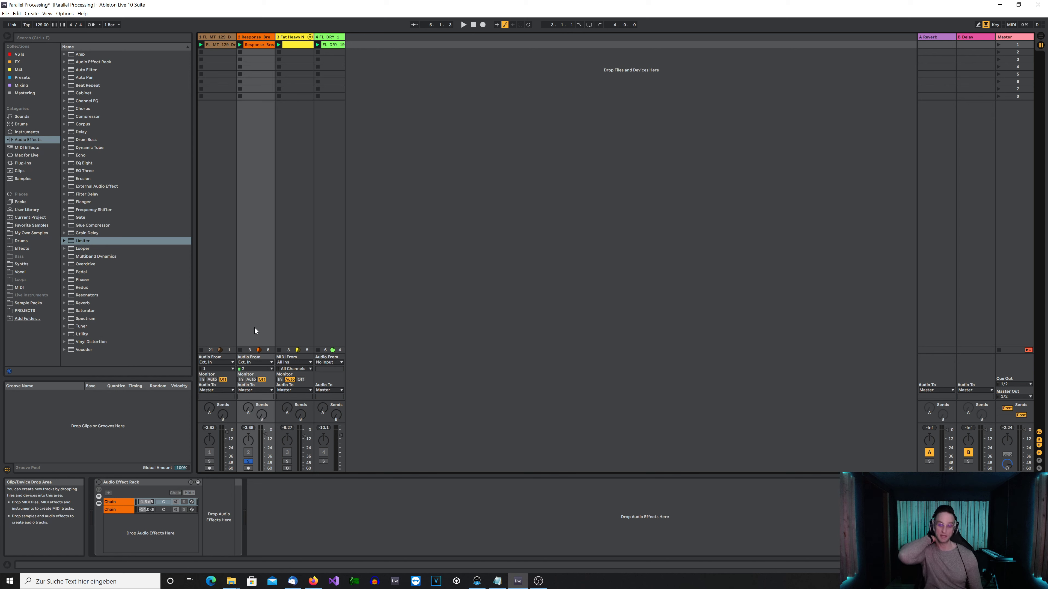
key(space)
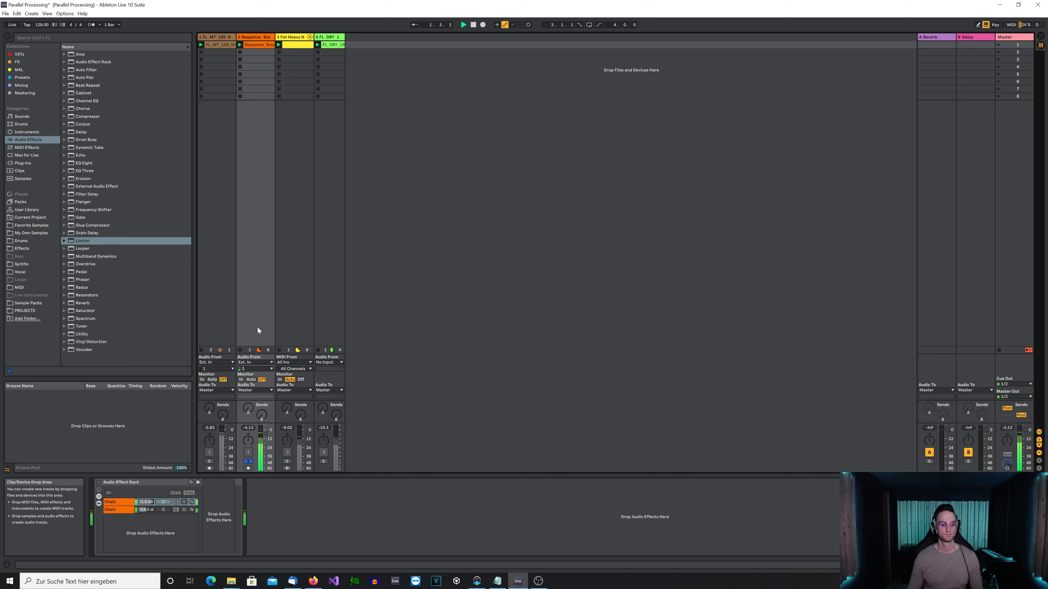
key(space)
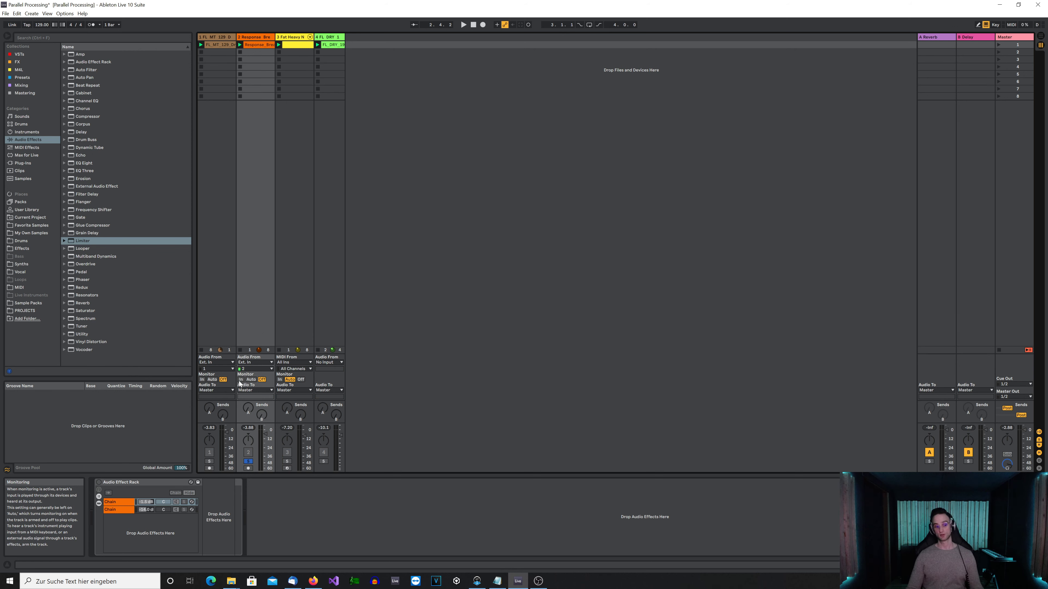
- Turn on the second track's Audio Effect Rack and inspect the devices in both of its chains
click(99, 482)
click(116, 501)
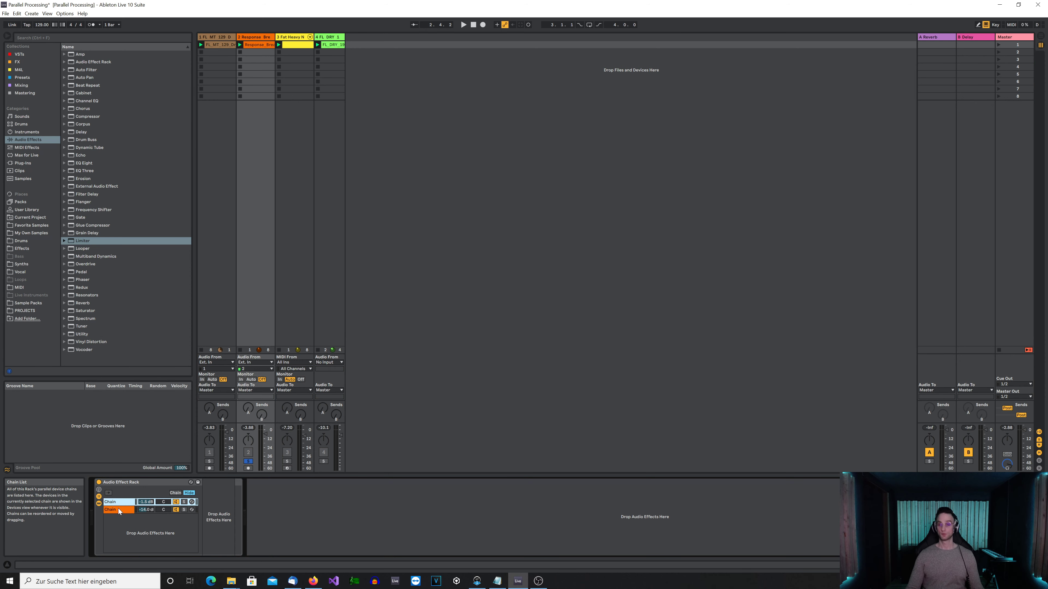
click(119, 510)
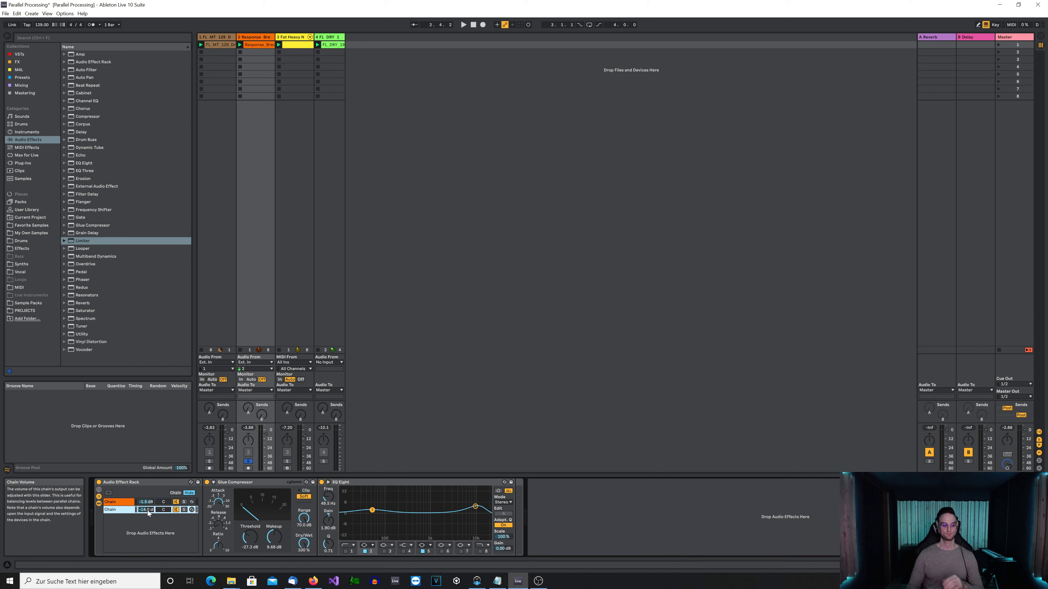
- Play the second track while repeatedly bypassing and enabling its rack to compare the sound, leaving the rack on
click(99, 482)
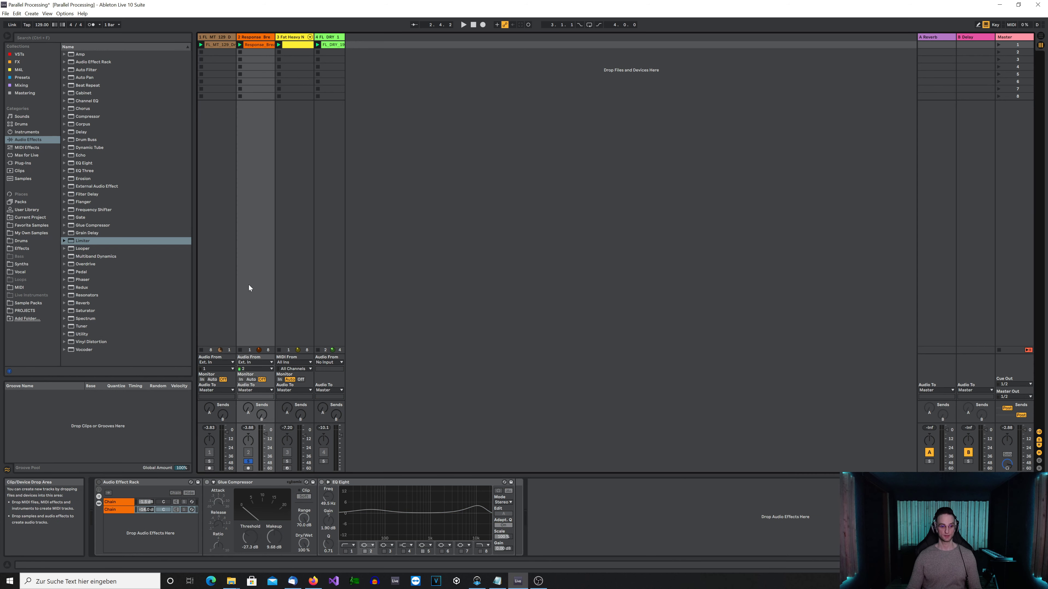
key(space)
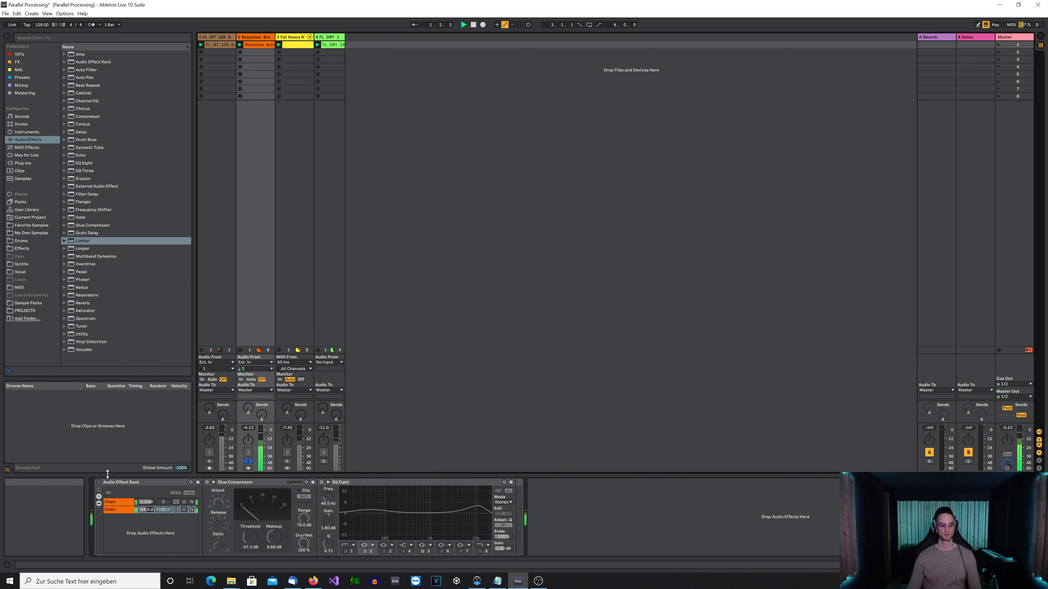
click(99, 483)
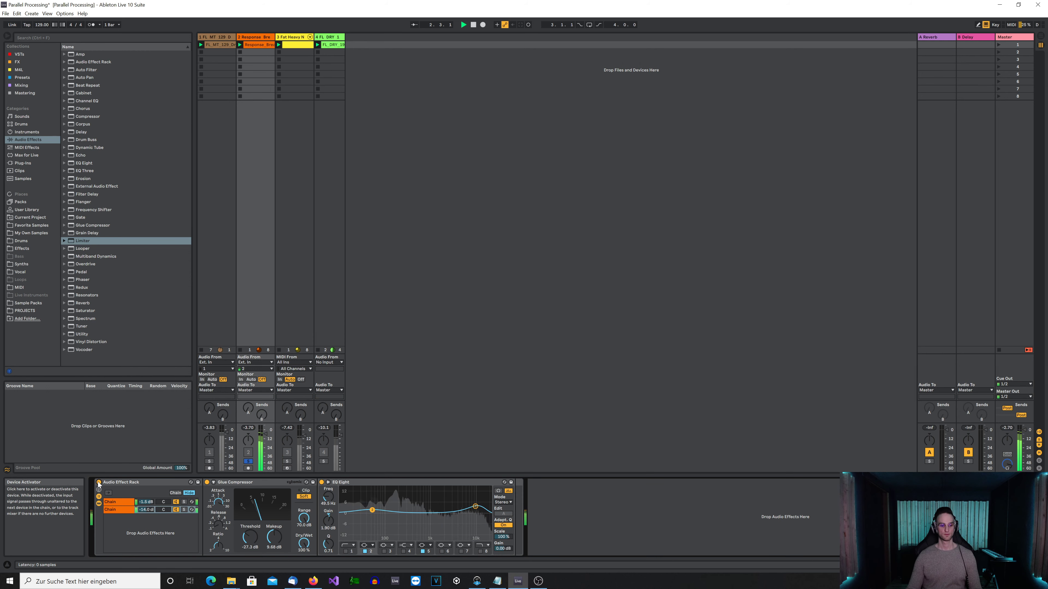
click(99, 482)
click(99, 482)
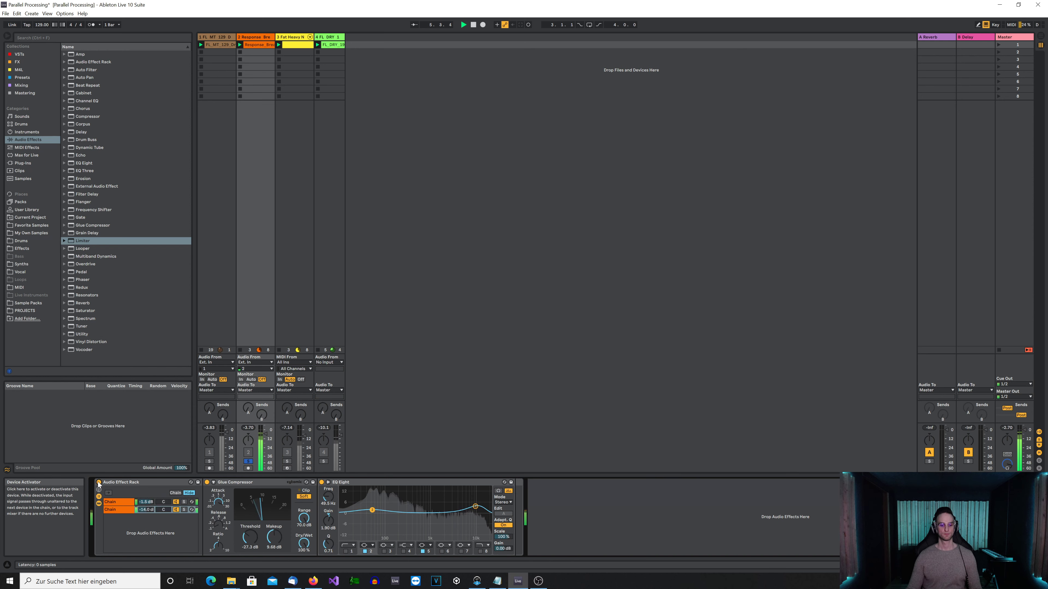
click(99, 483)
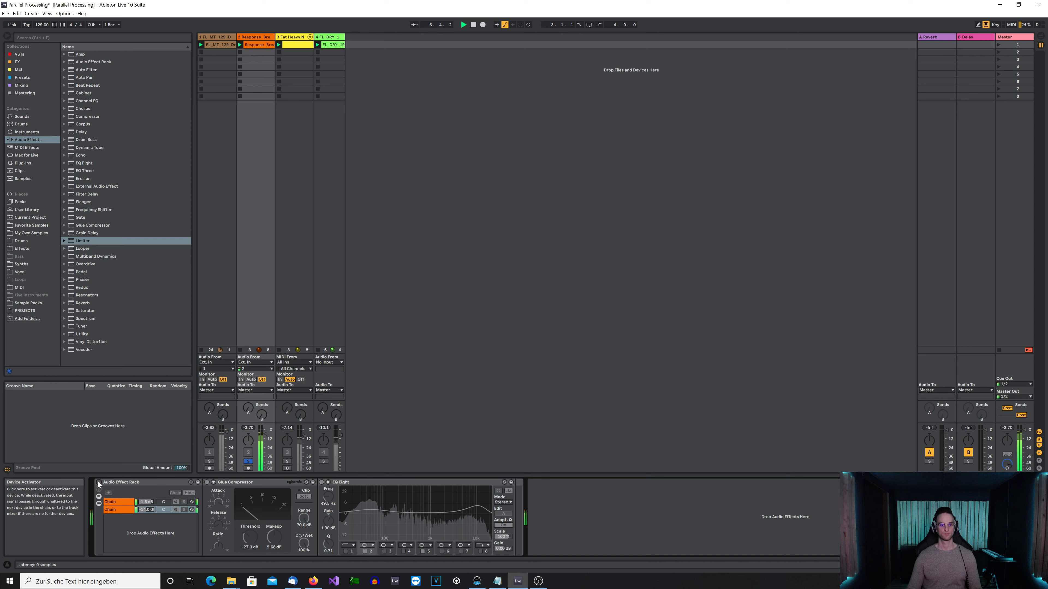
click(99, 482)
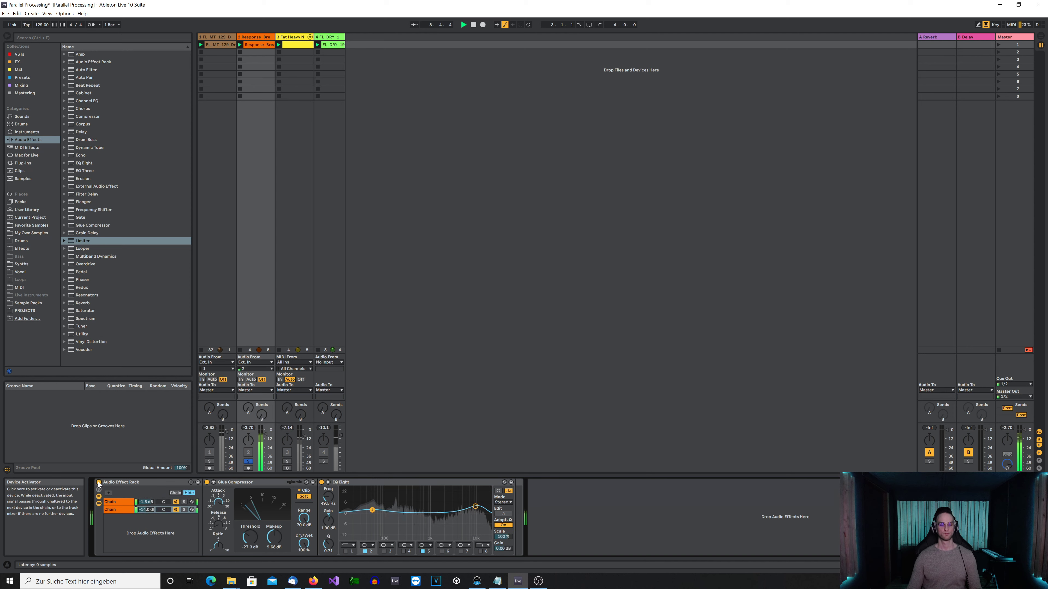
click(99, 482)
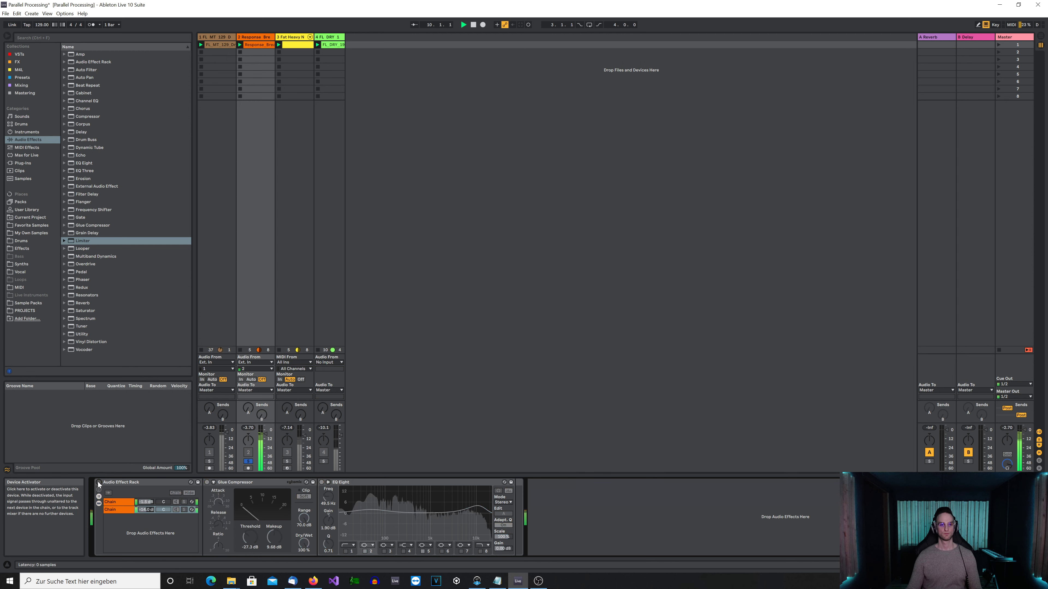
click(99, 482)
key(space)
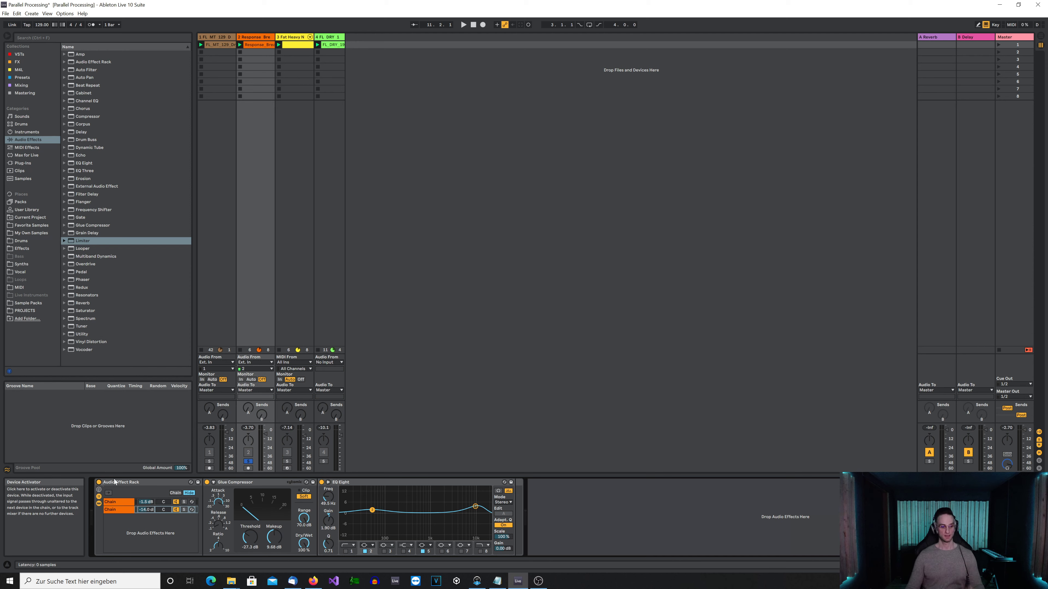
- Solo the second track's Glue Compressor chain, set the chain volume to 0 dB, and start playback to audition it
click(184, 510)
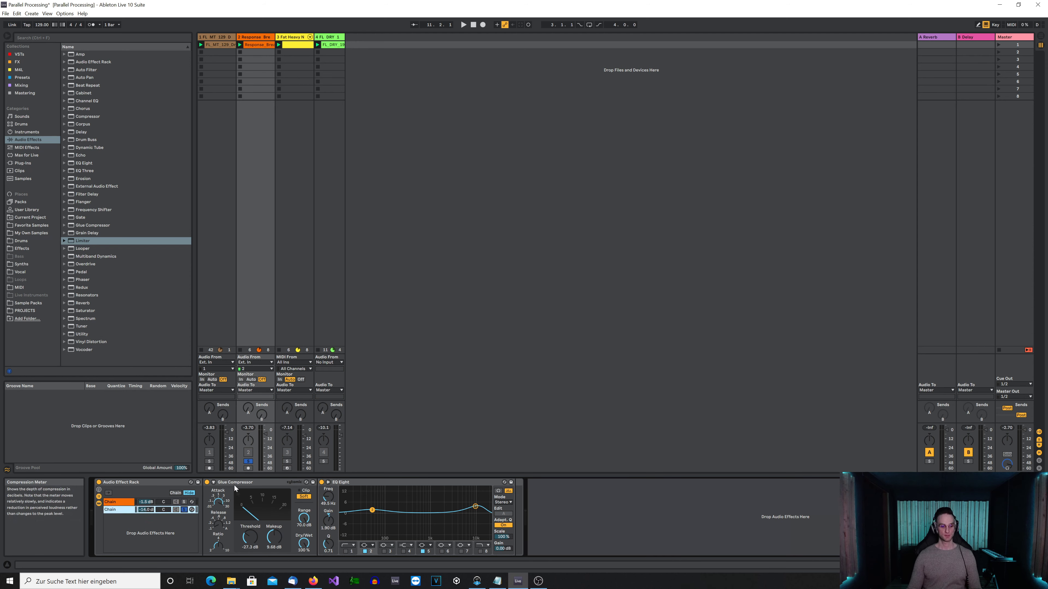
click(252, 315)
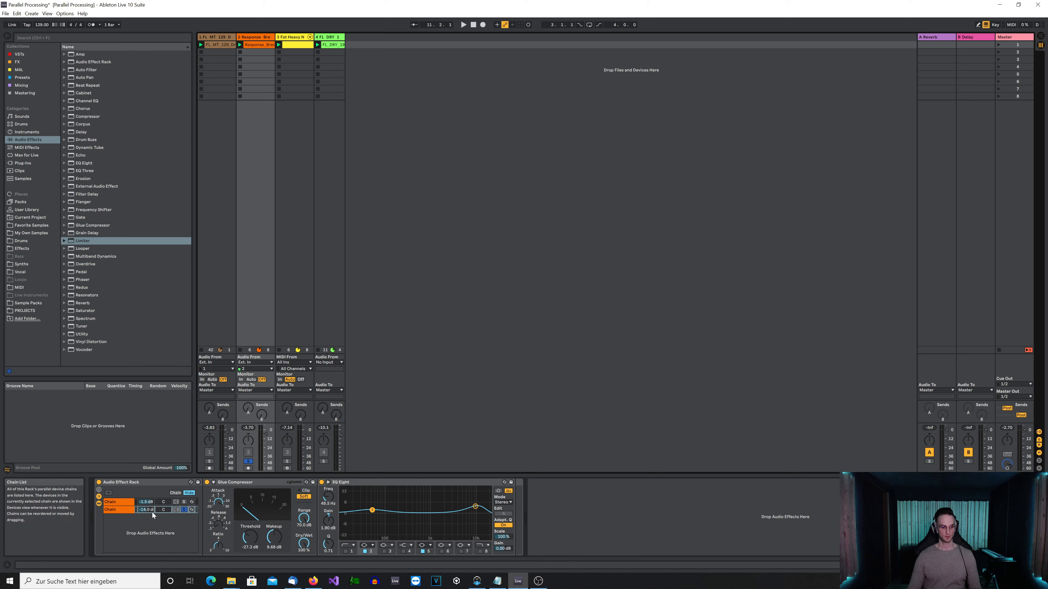
double_click(143, 510)
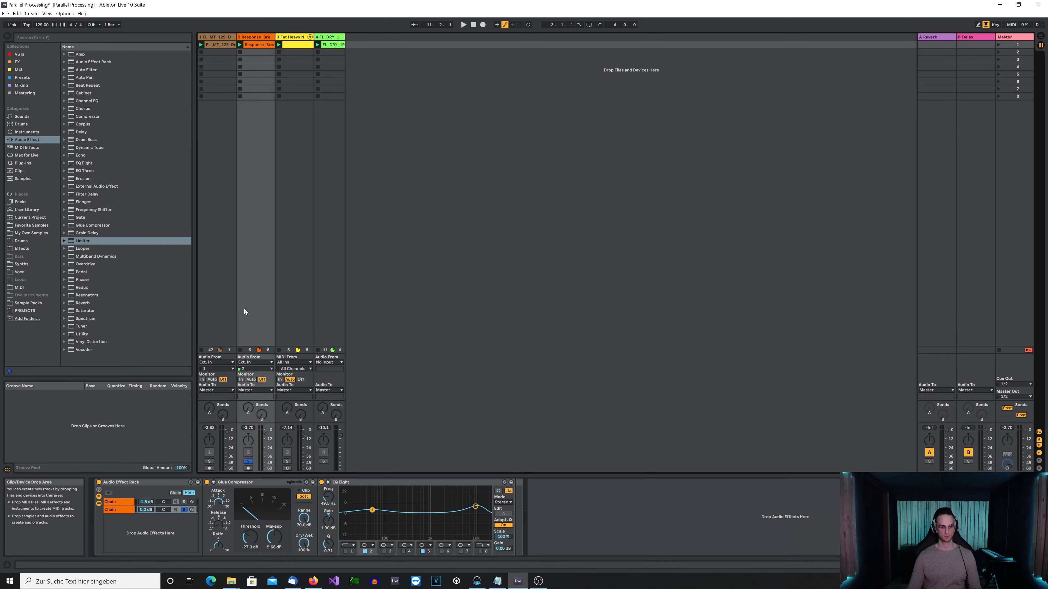
key(space)
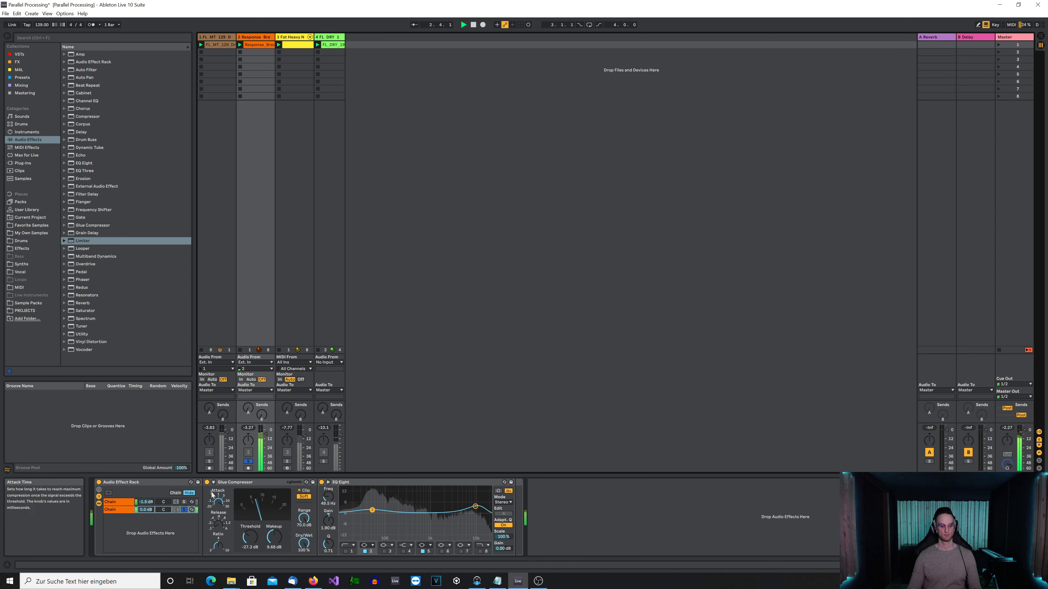
- Toggle the Glue Compressor and the EQ Eight off and on during playback to compare each device's effect on the soloed chain
click(207, 482)
click(207, 483)
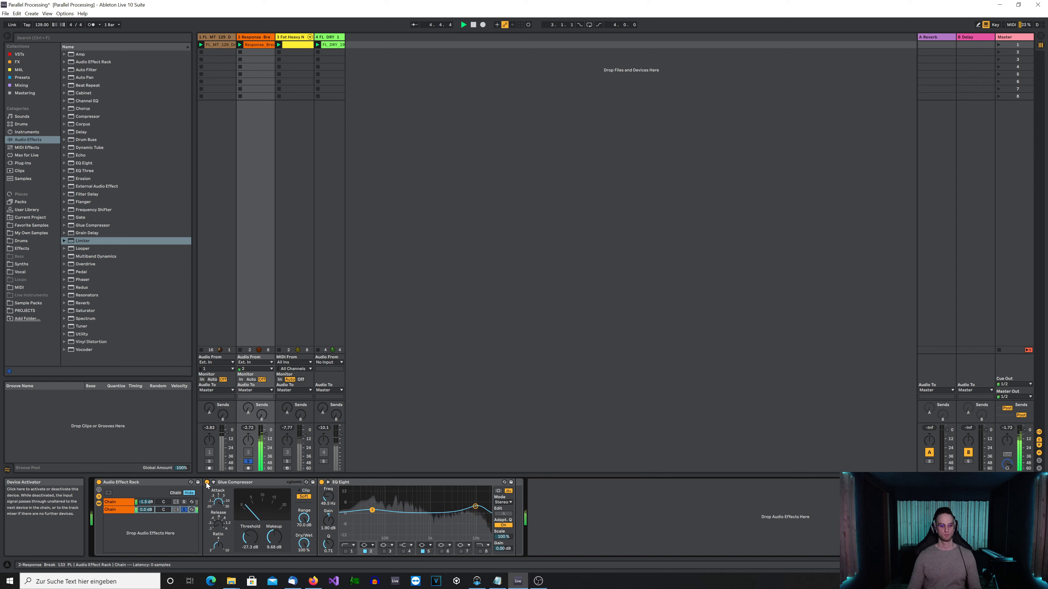
click(322, 483)
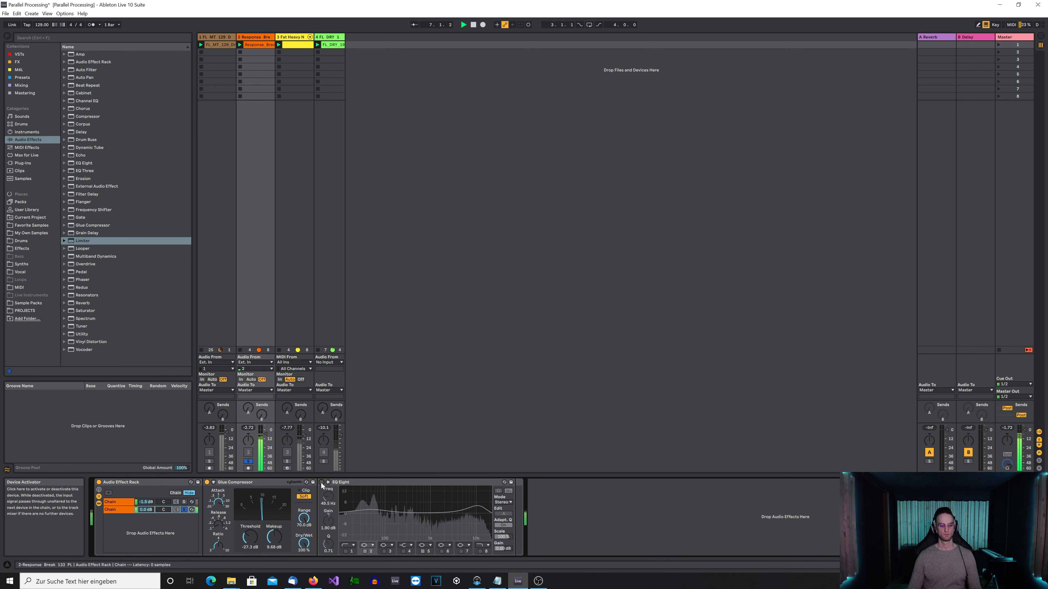
click(322, 483)
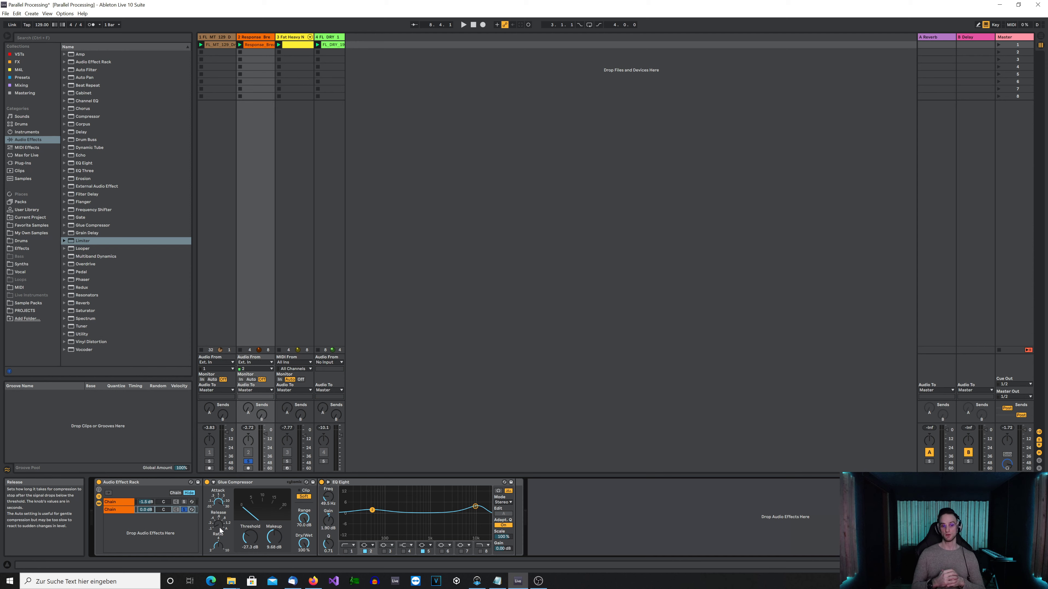
- Unsolo the Glue Compressor chain and blend it in from silence during playback, setting its volume to -14.0 dB
drag(145, 510, 145, 521)
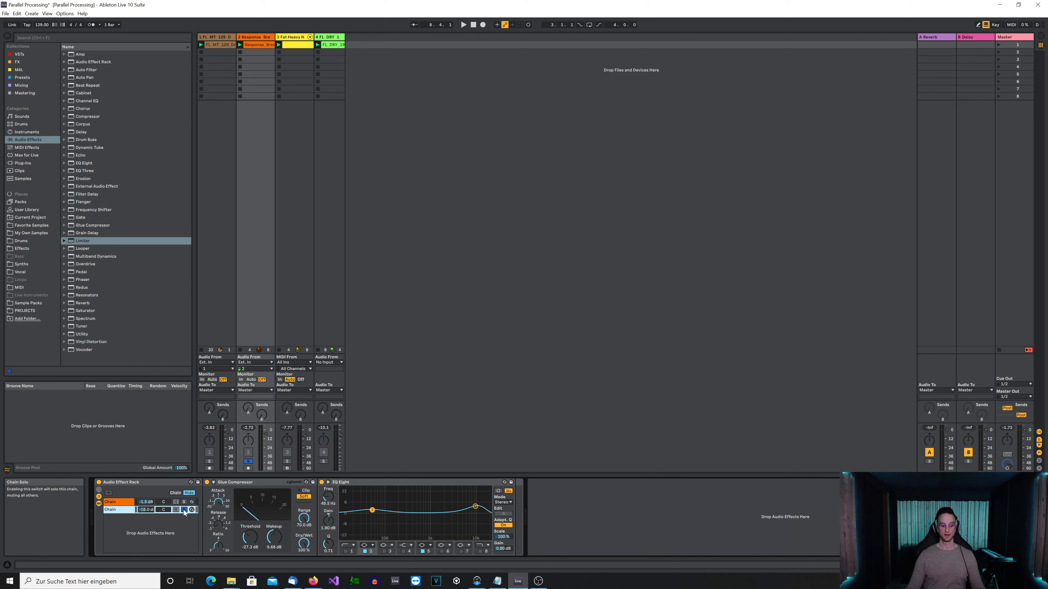
click(184, 510)
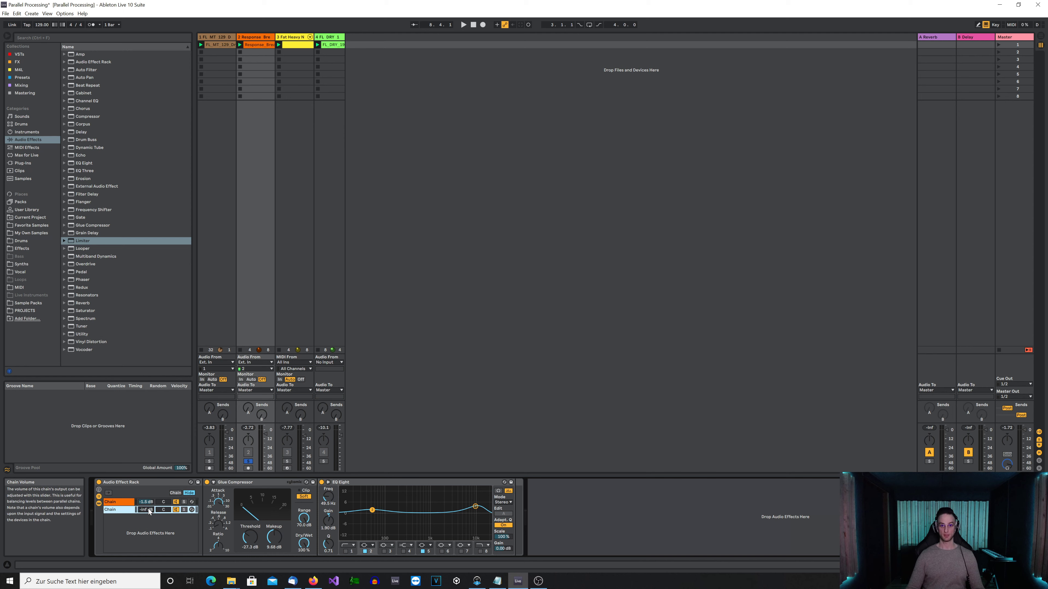
key(space)
drag(149, 512, 149, 487)
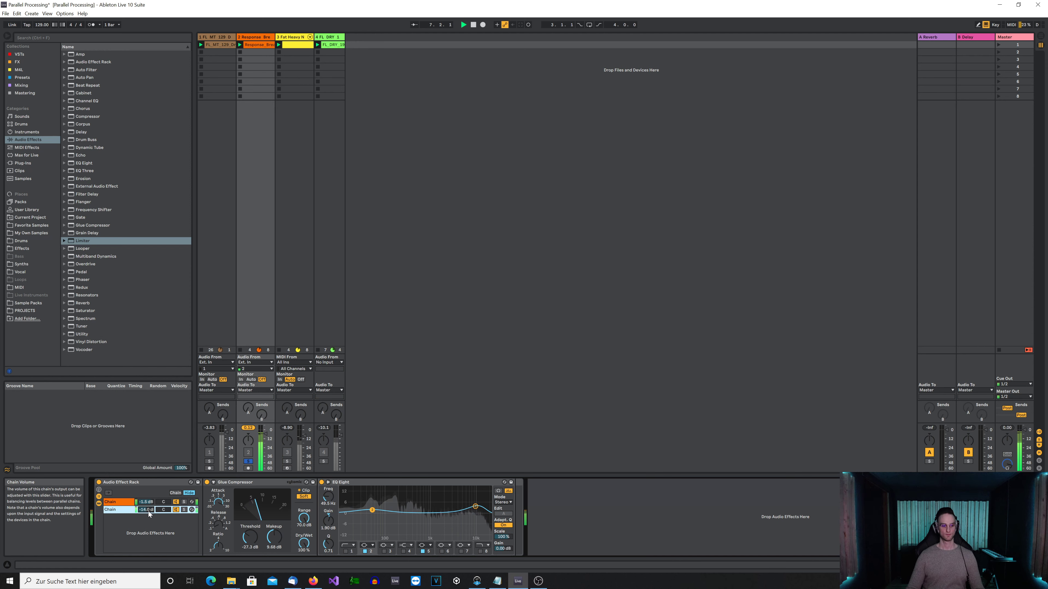
- Compare the second track with its rack bypassed and enabled, leave the rack on, stop playback and reset the track's peak level
click(99, 482)
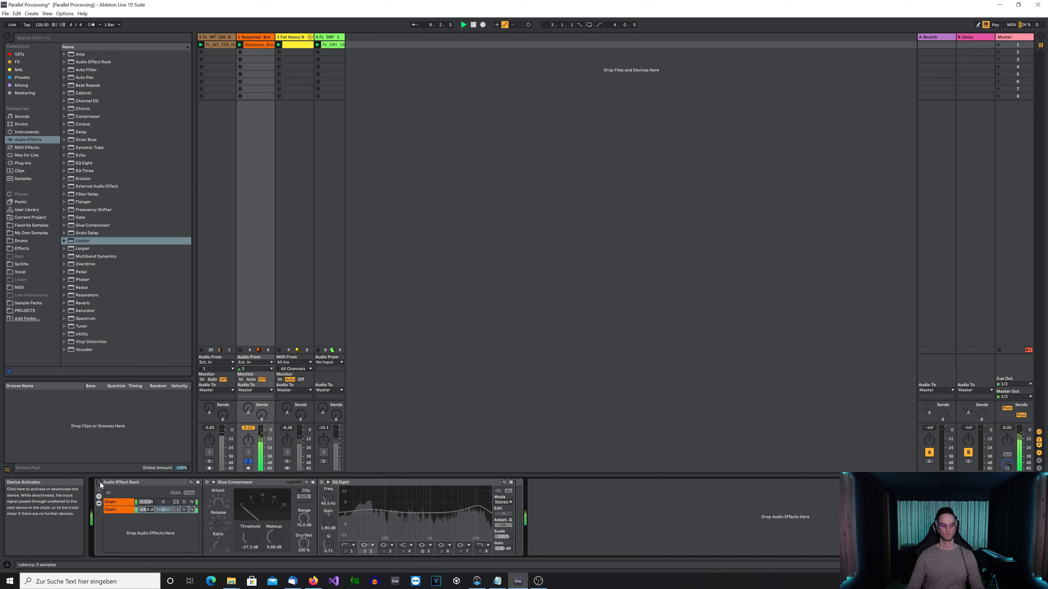
click(99, 483)
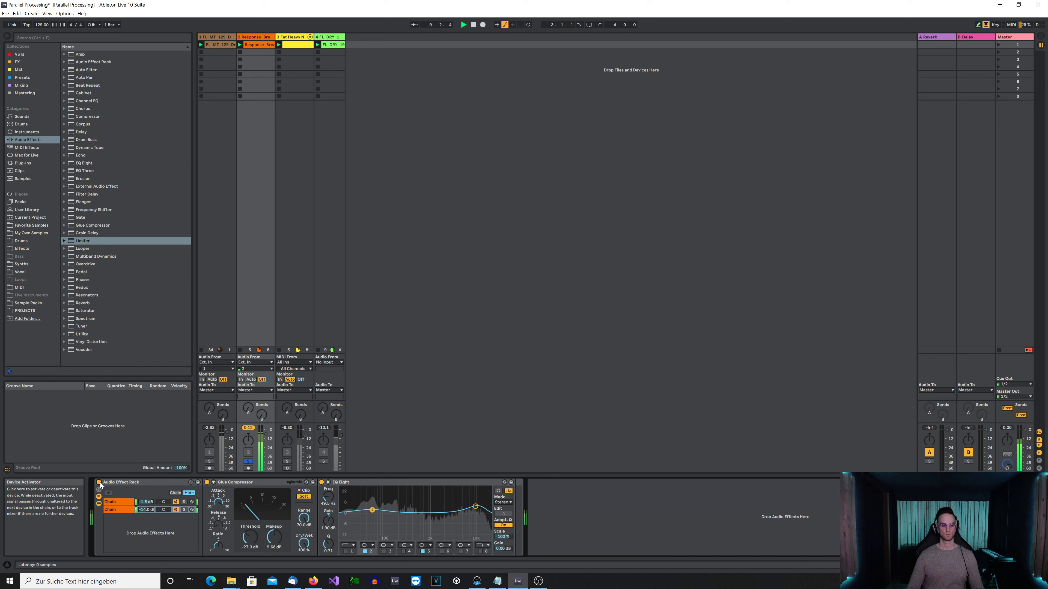
click(99, 483)
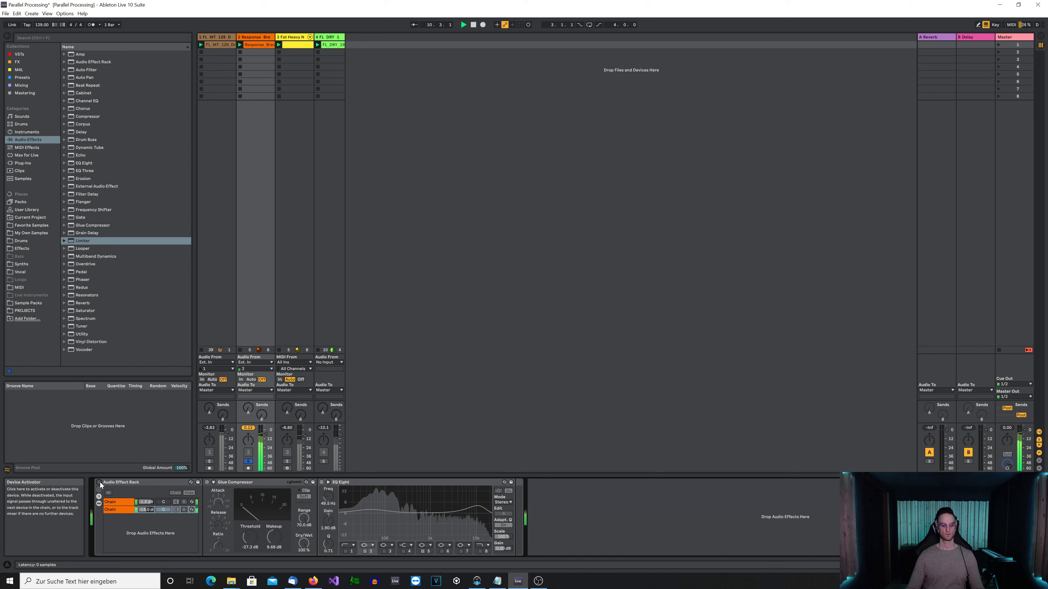
click(99, 483)
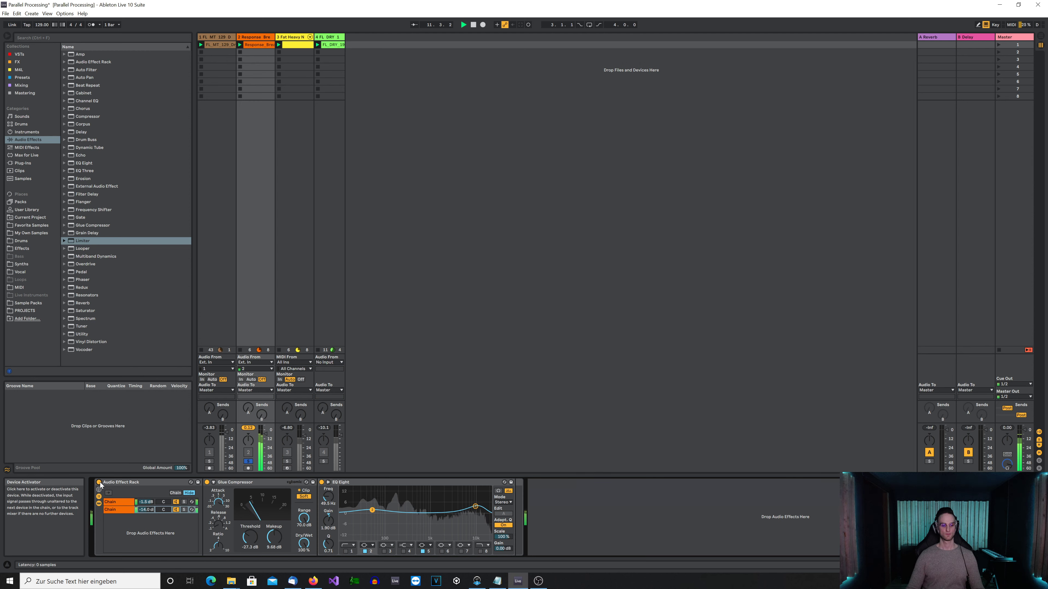
key(space)
click(248, 428)
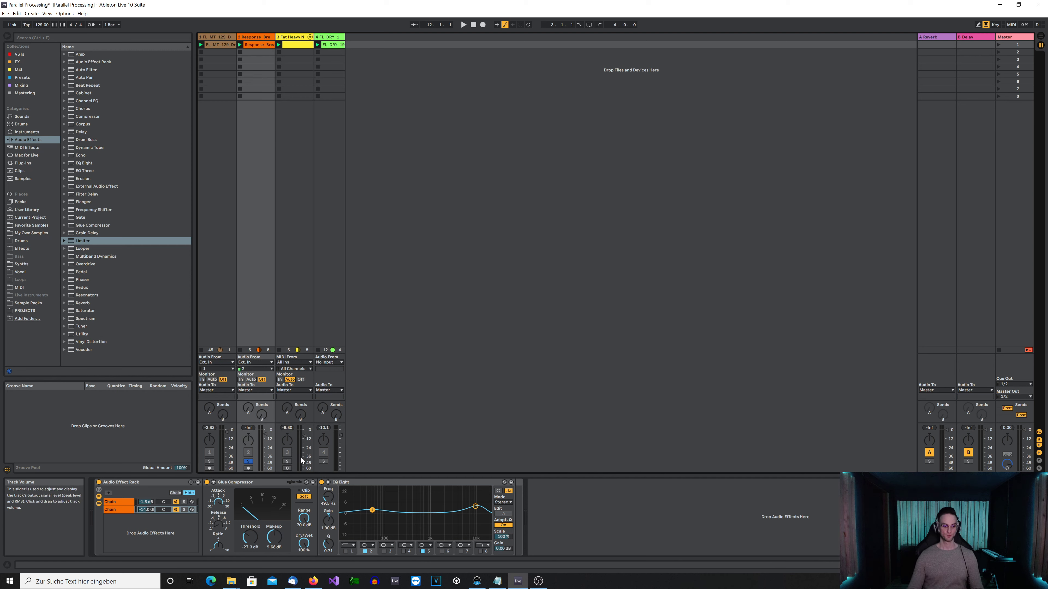
- Solo the third track and audition it with its Audio Effect Rack bypassed
click(286, 322)
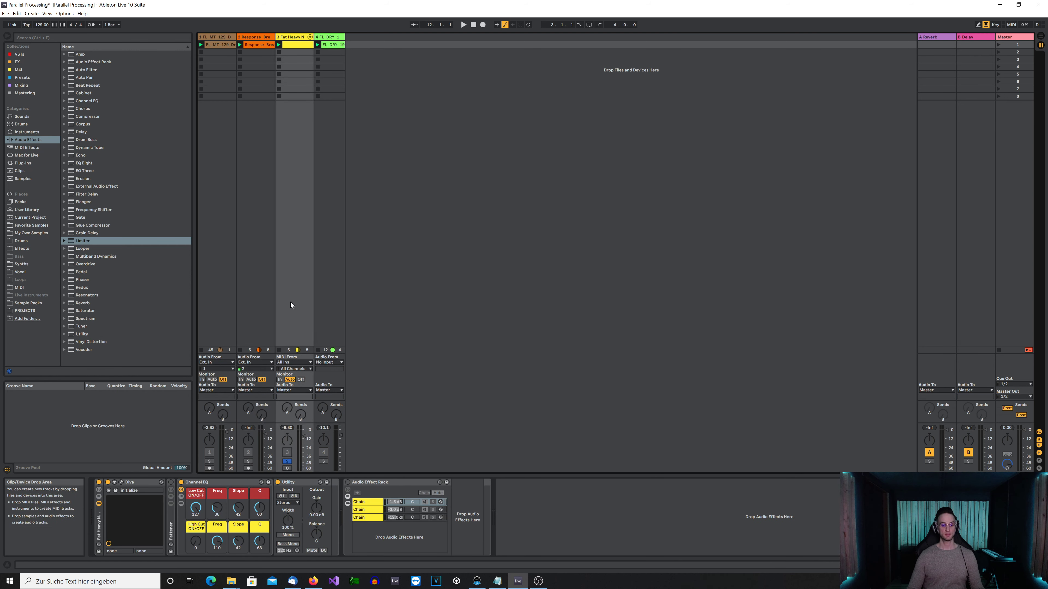
key(space)
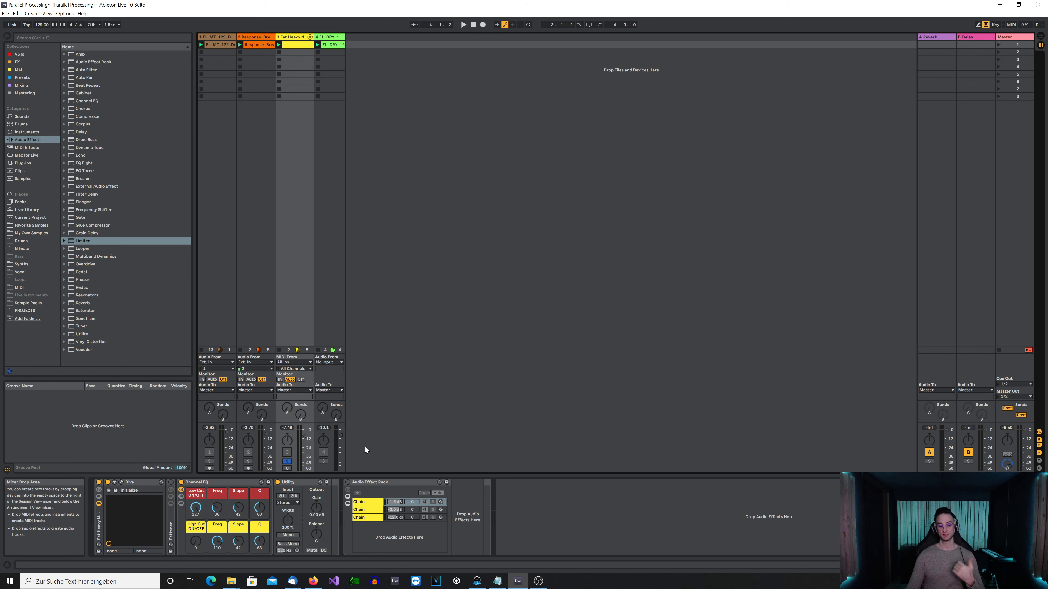
- Turn on the third track's Audio Effect Rack, then solo its second chain with the Rock Amp and EQ Eight and audition it
click(347, 483)
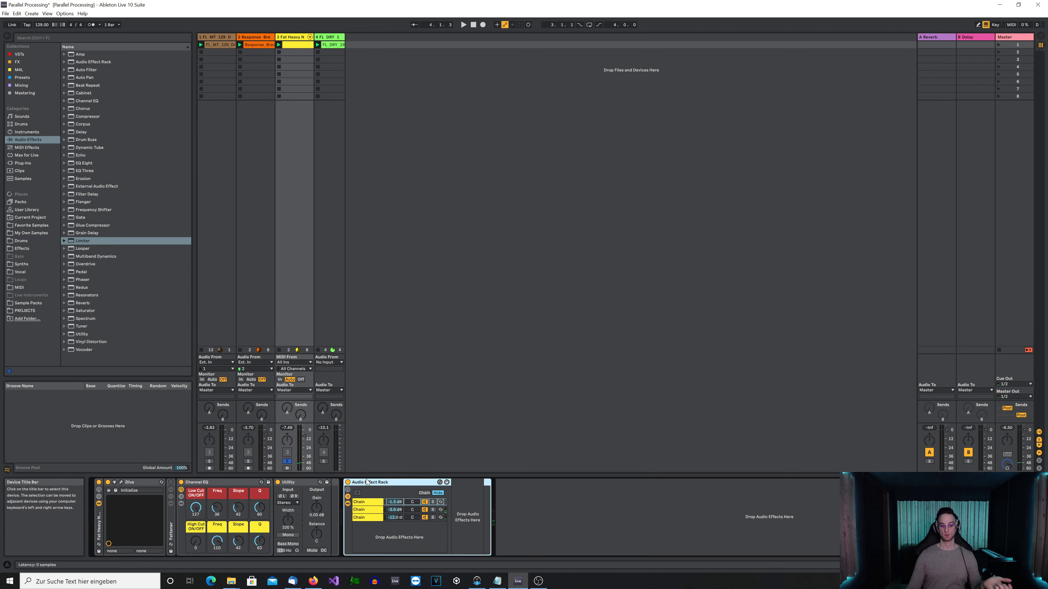
click(370, 506)
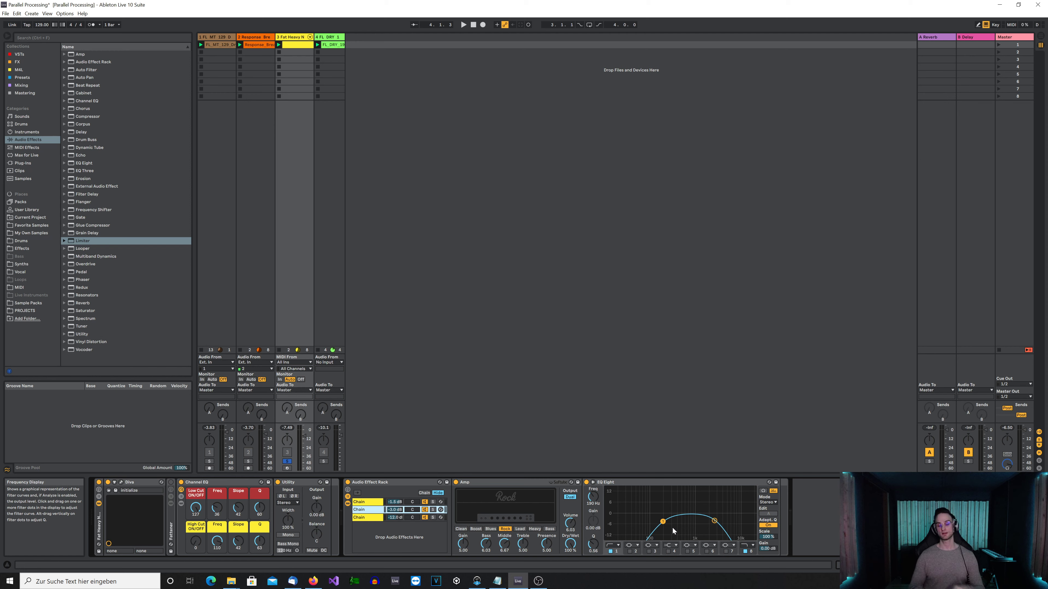
click(433, 510)
key(space)
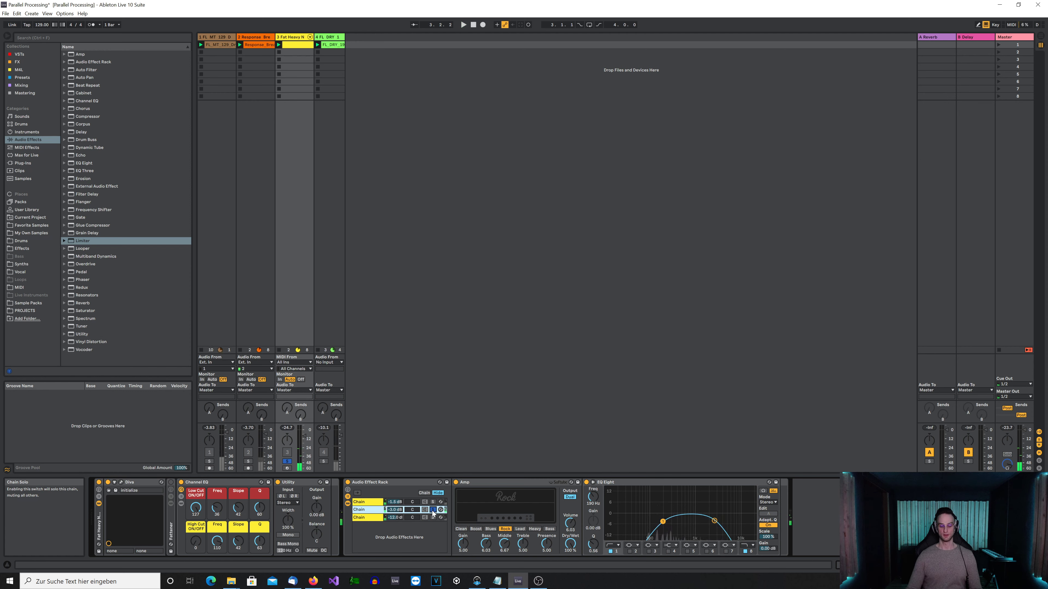
- Audition the rack's third chain with the Heavy Amp and EQ Eight in solo, then unsolo it
click(367, 518)
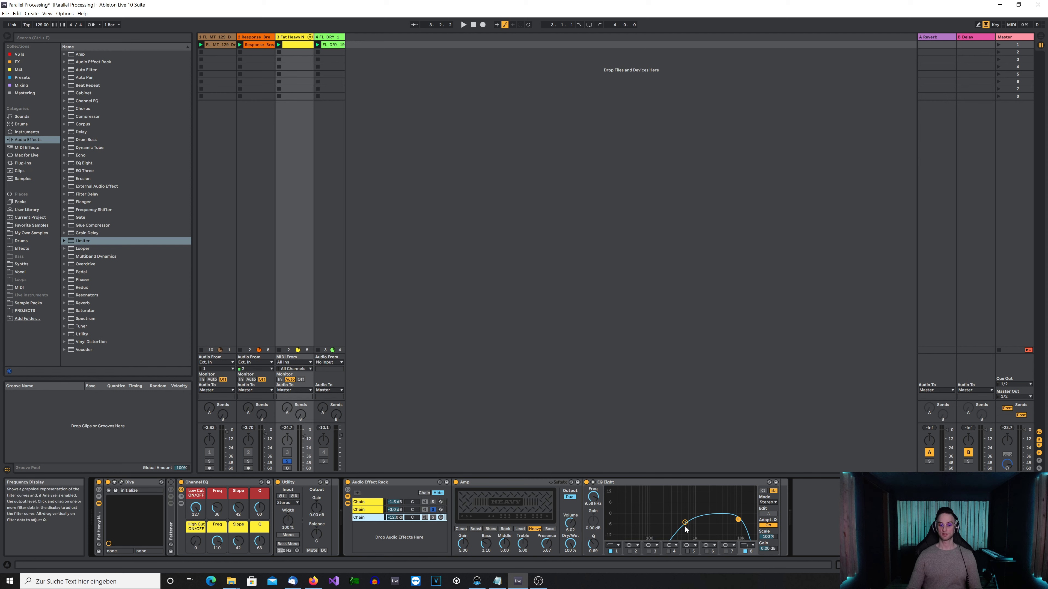
click(433, 517)
key(space)
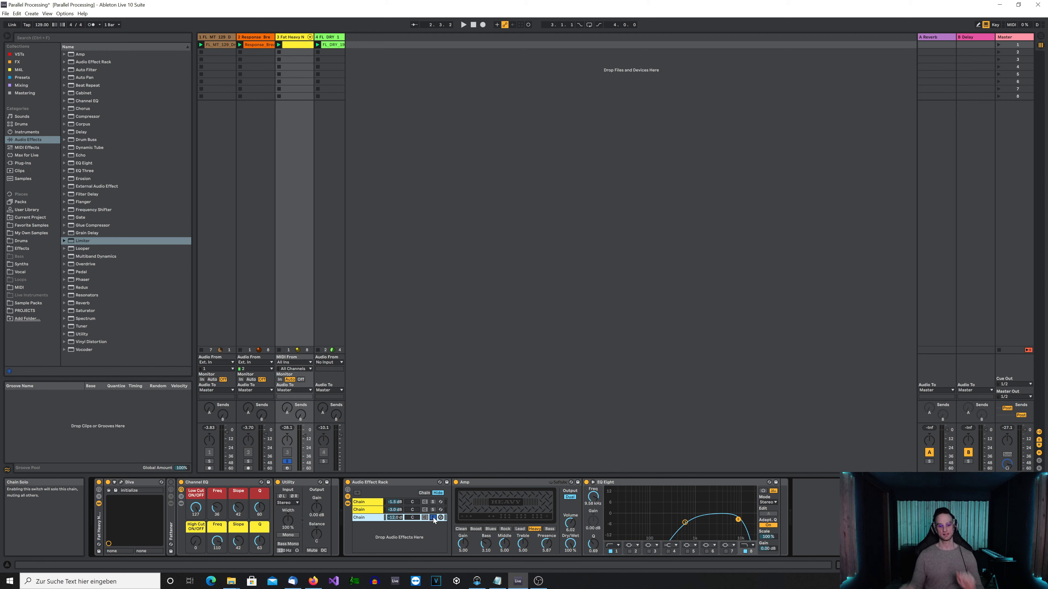
click(433, 517)
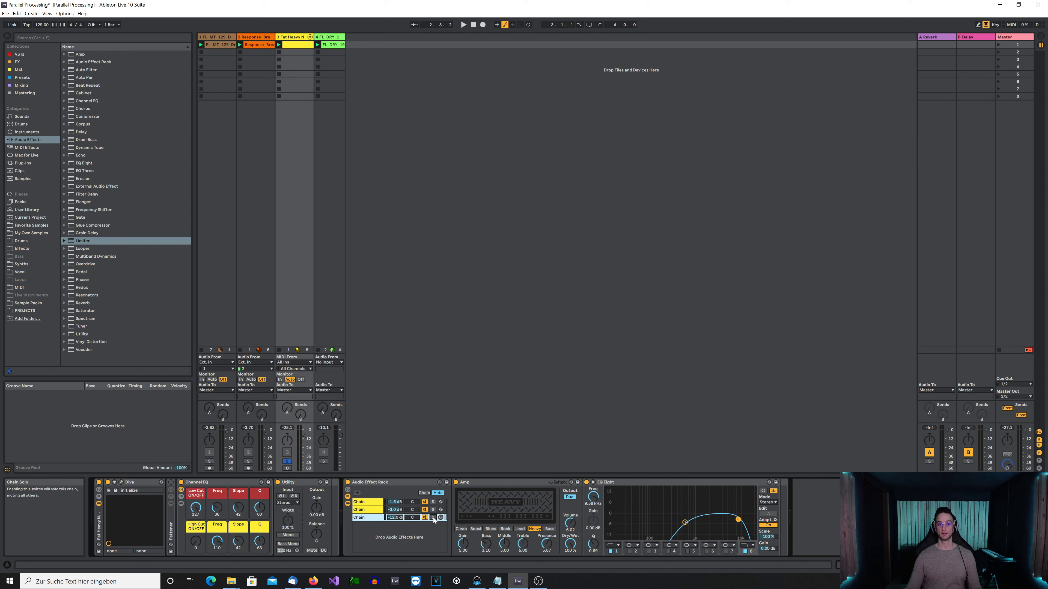
- Play the third track while repeatedly bypassing and enabling its rack, leave it on, and select the rack's dry first chain
click(348, 482)
key(space)
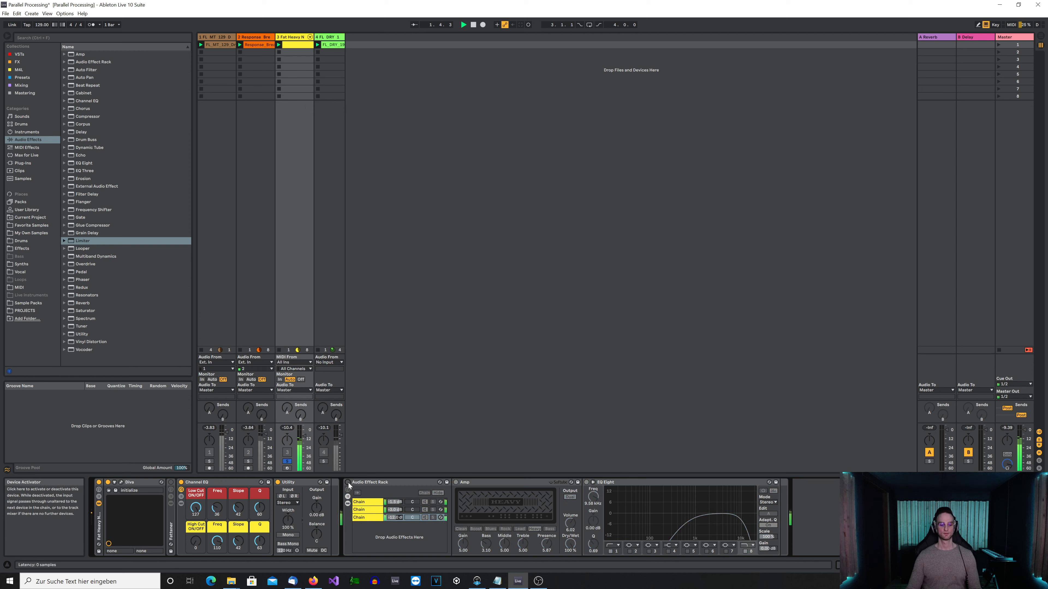
click(348, 482)
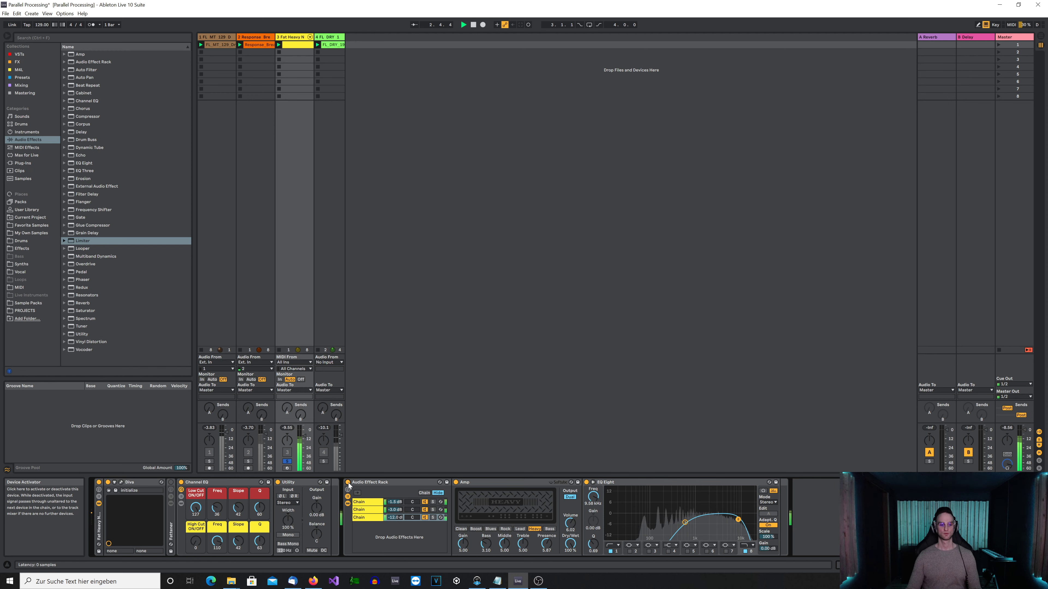
click(348, 483)
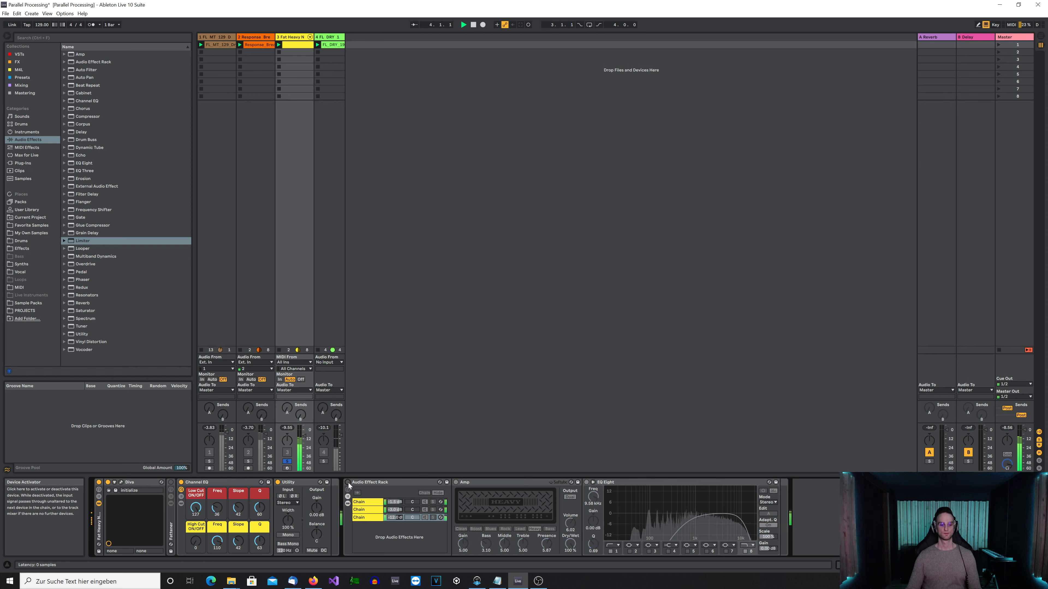
click(347, 483)
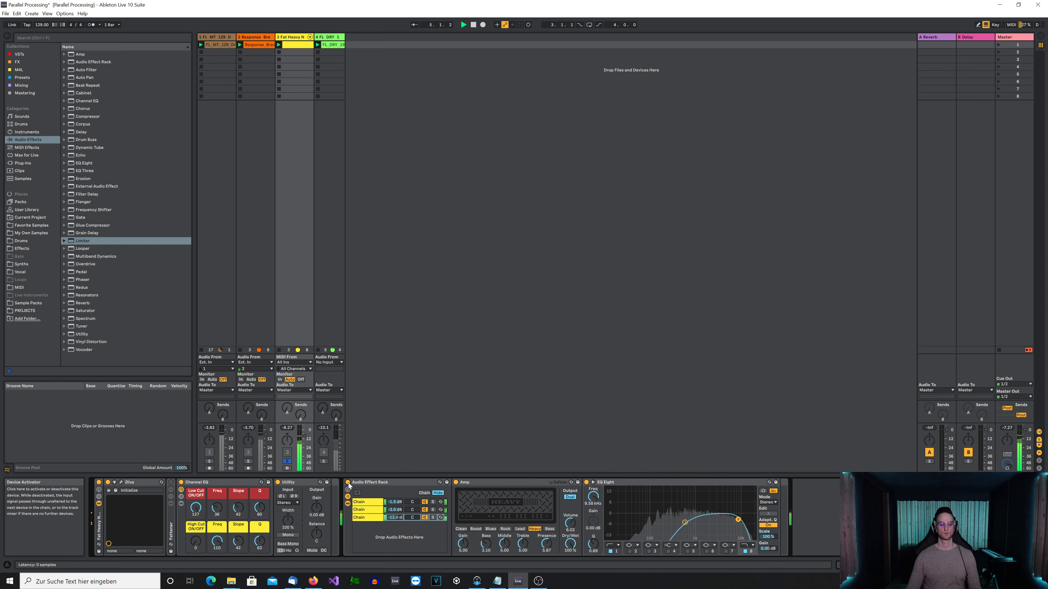
click(347, 482)
click(348, 482)
click(348, 482)
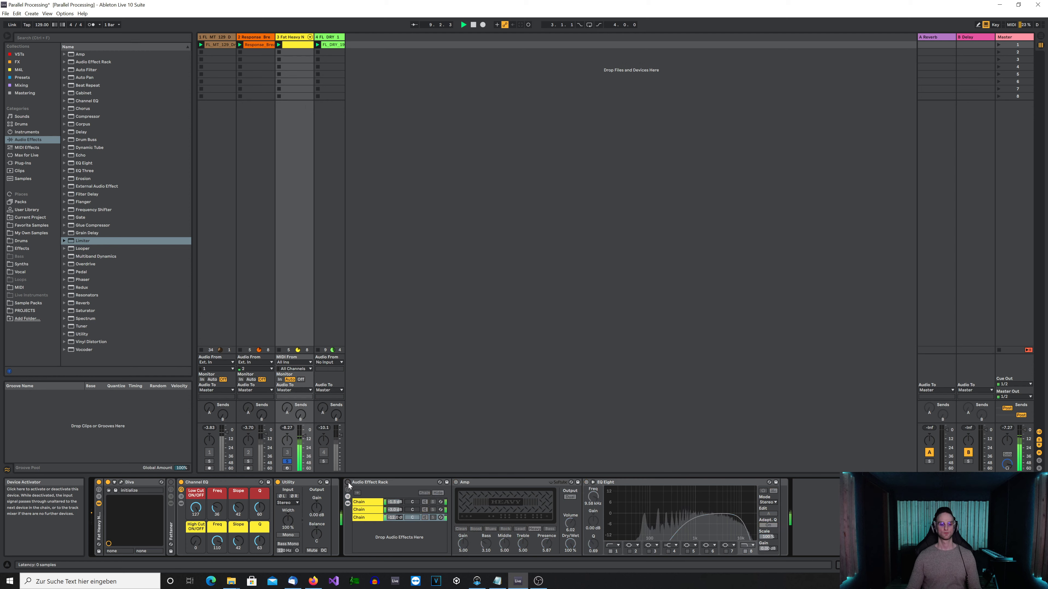
click(348, 483)
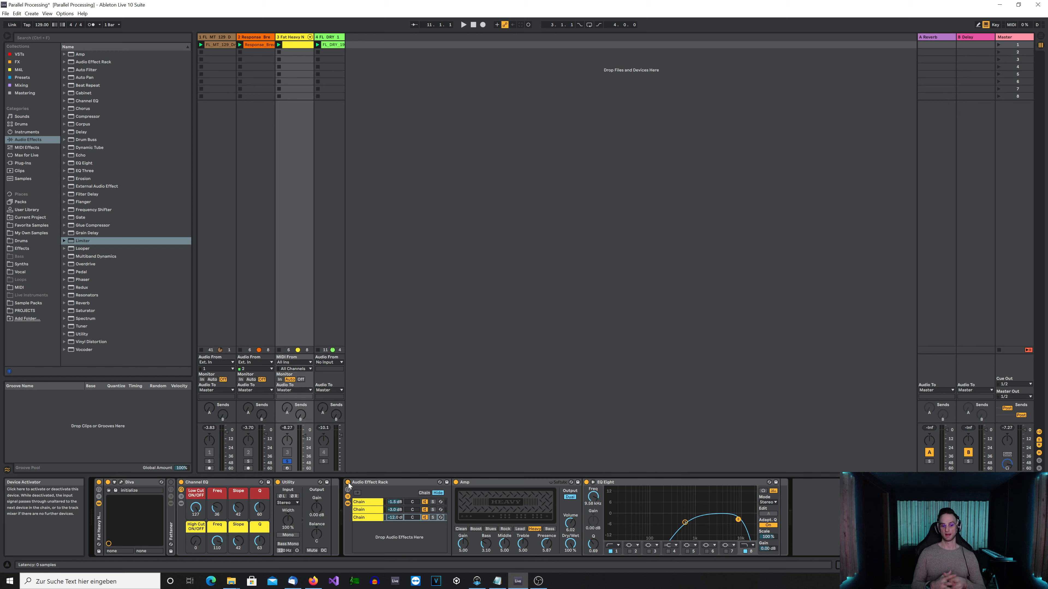
click(364, 502)
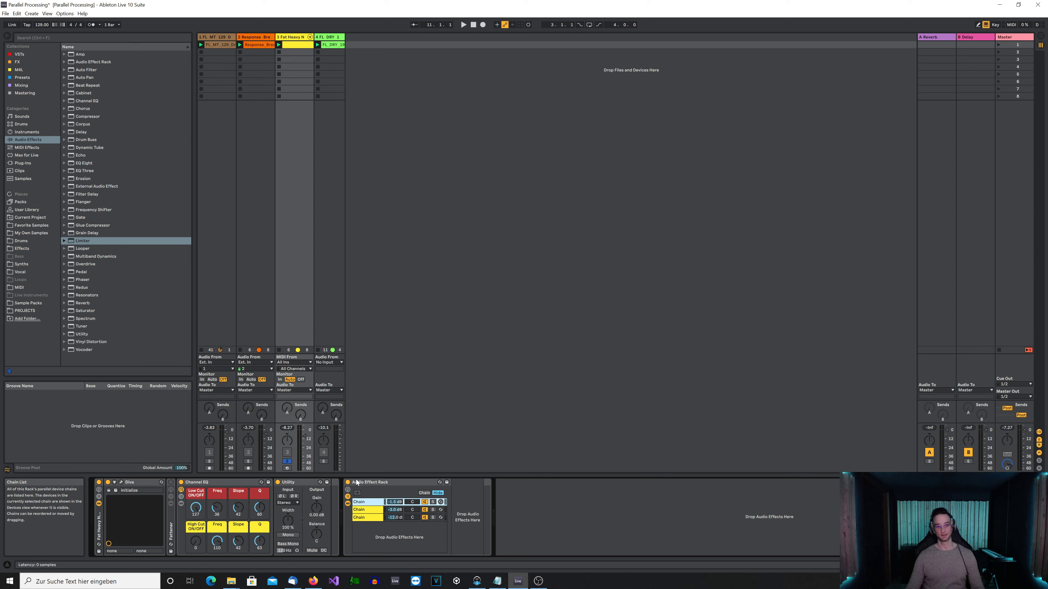
- Turn on the fourth track's Audio Effect Rack and inspect its second chain's EQ Eight and the UAD UA 1176LN plug-in window
click(325, 326)
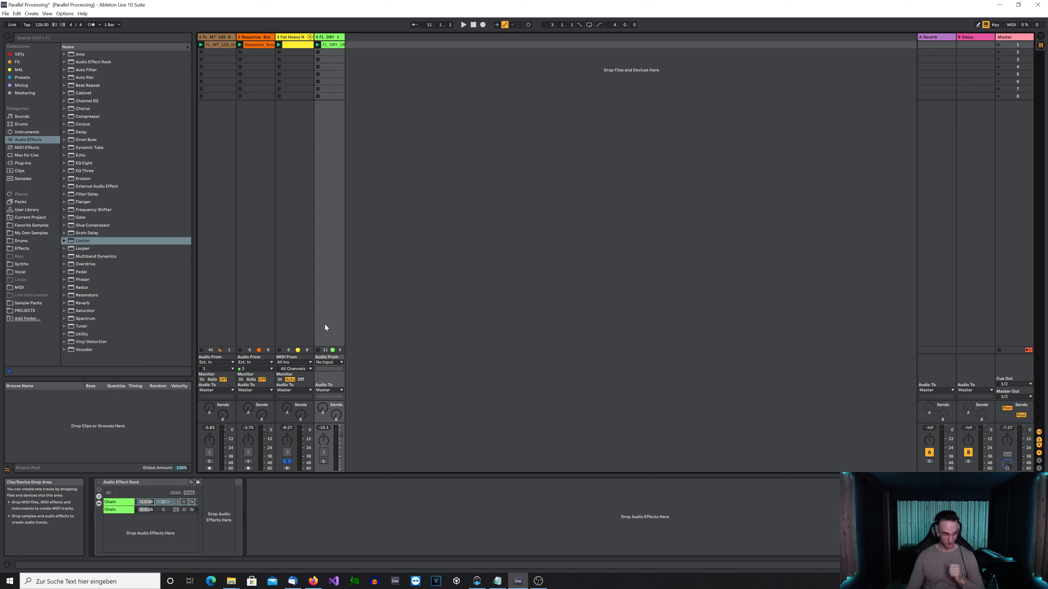
click(100, 483)
click(120, 511)
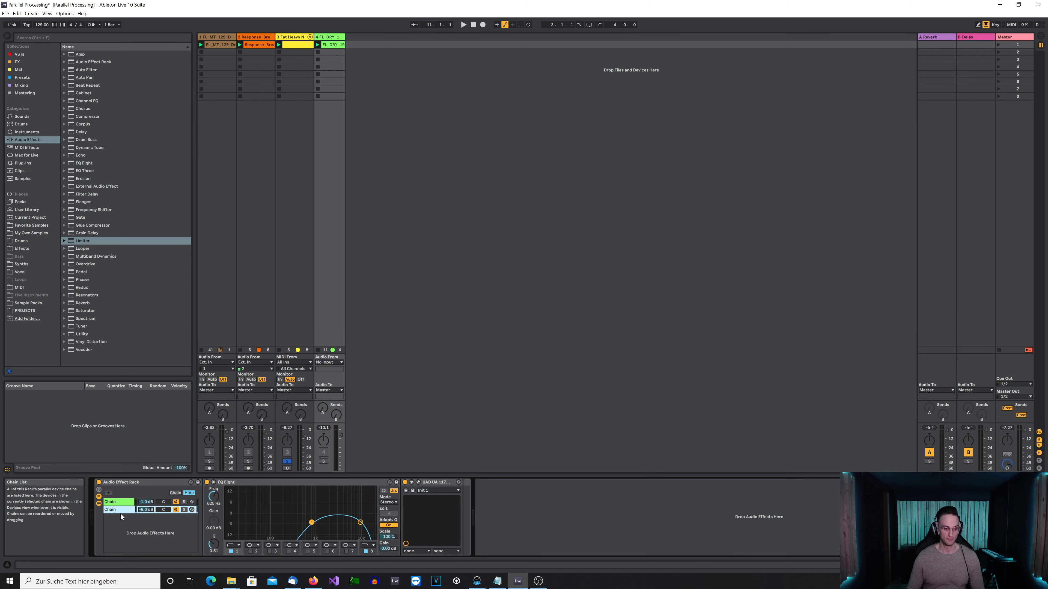
click(241, 483)
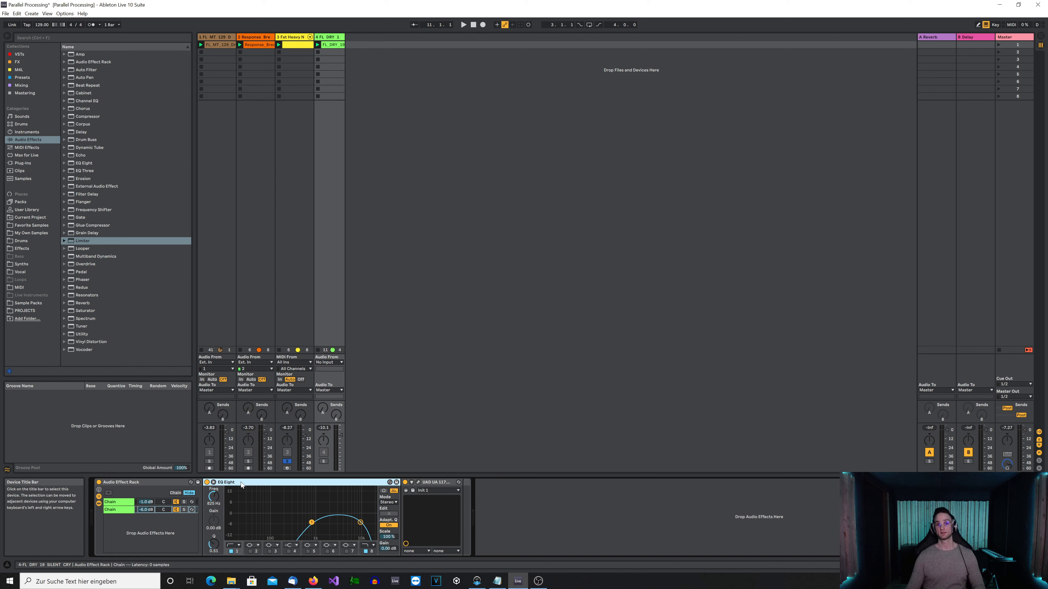
click(418, 483)
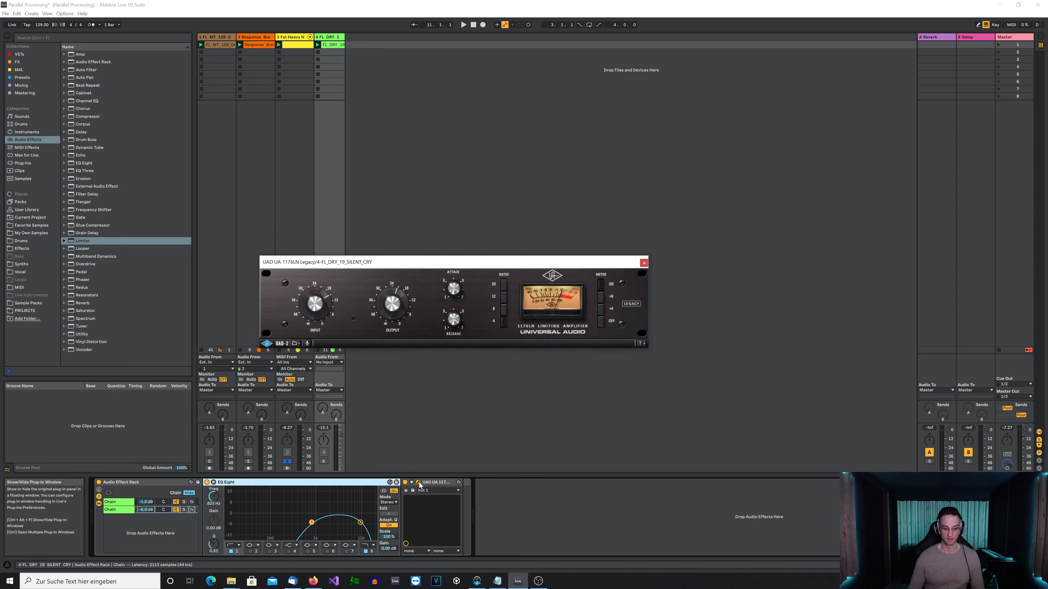
- Solo the fourth track and compare its sound during playback with the rack bypassed and enabled, leaving the rack on
click(99, 483)
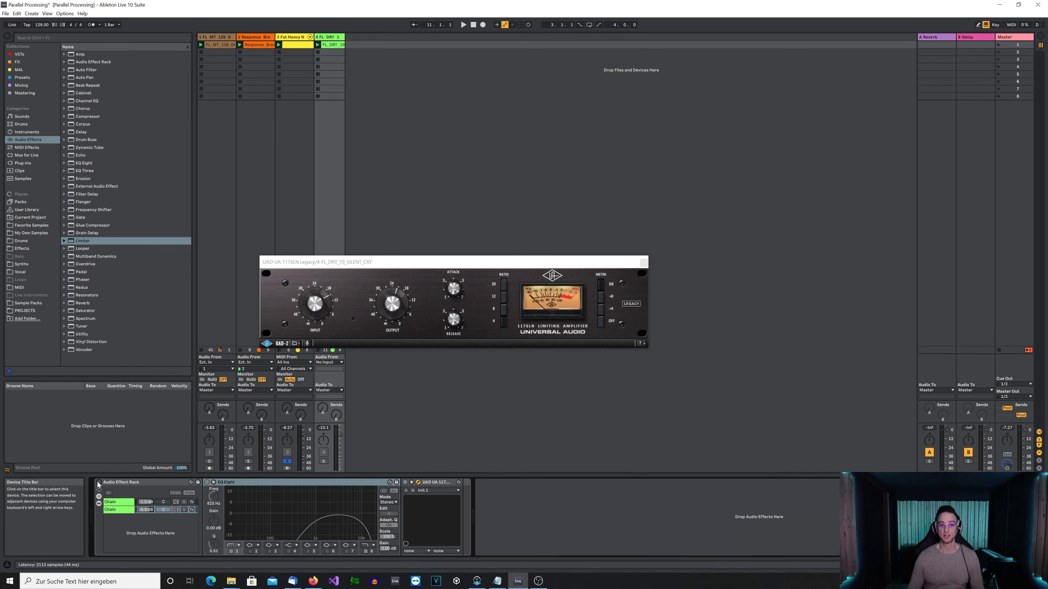
click(324, 462)
click(99, 483)
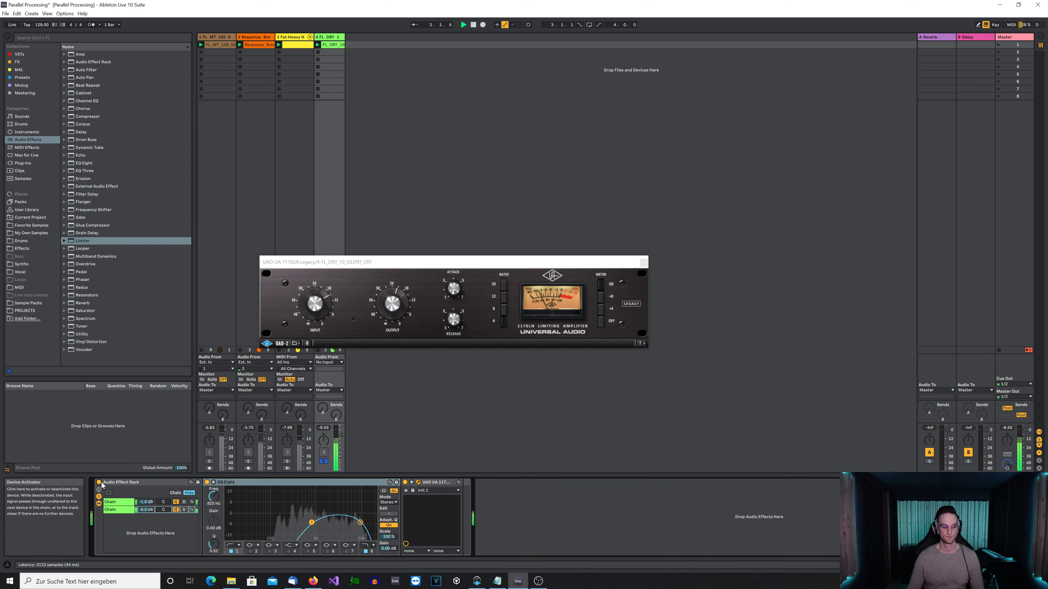
click(99, 482)
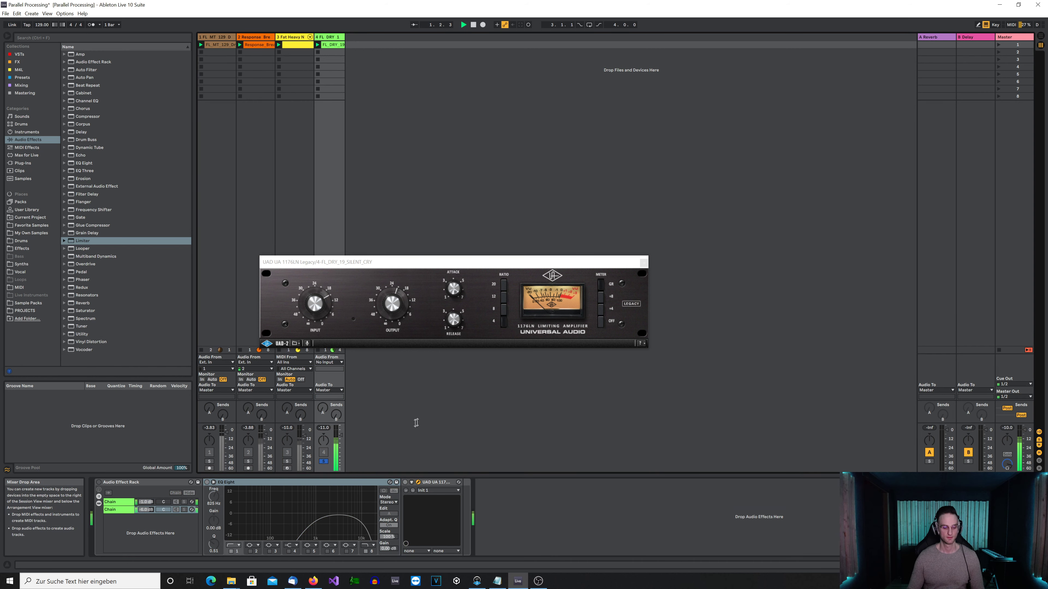
click(99, 484)
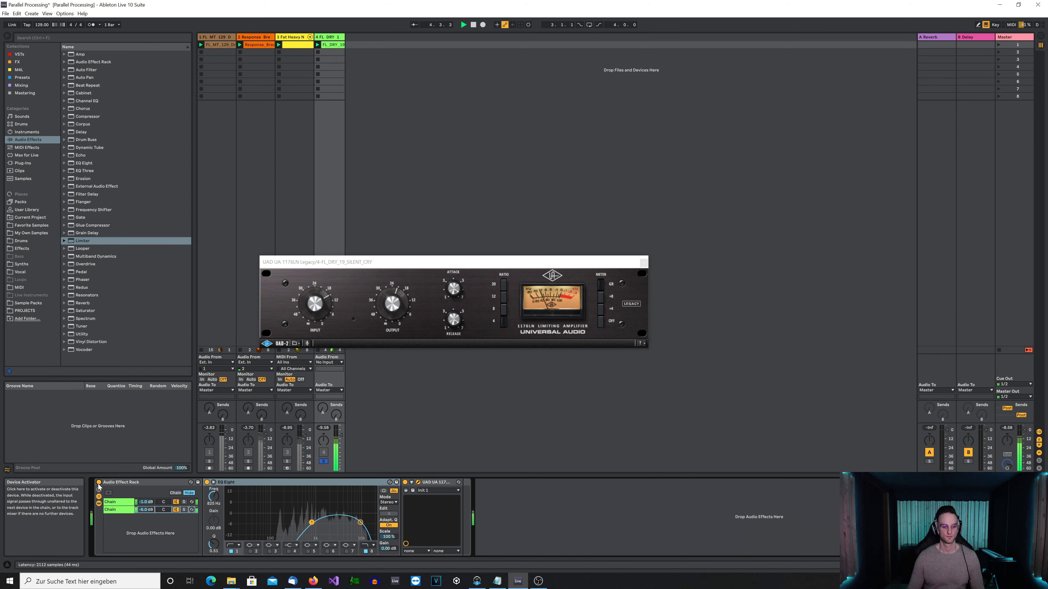
click(98, 483)
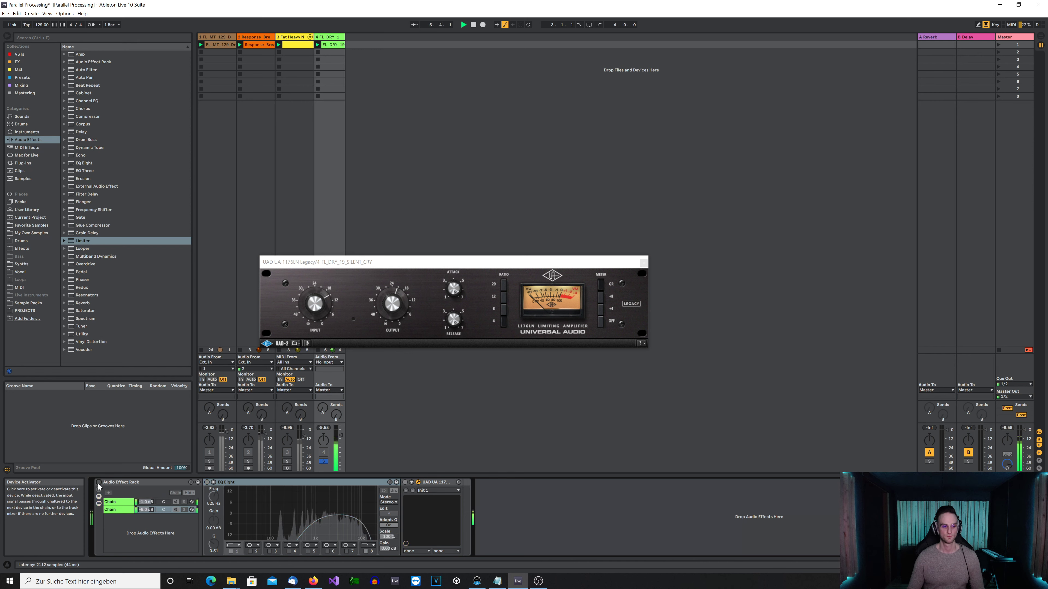
click(99, 483)
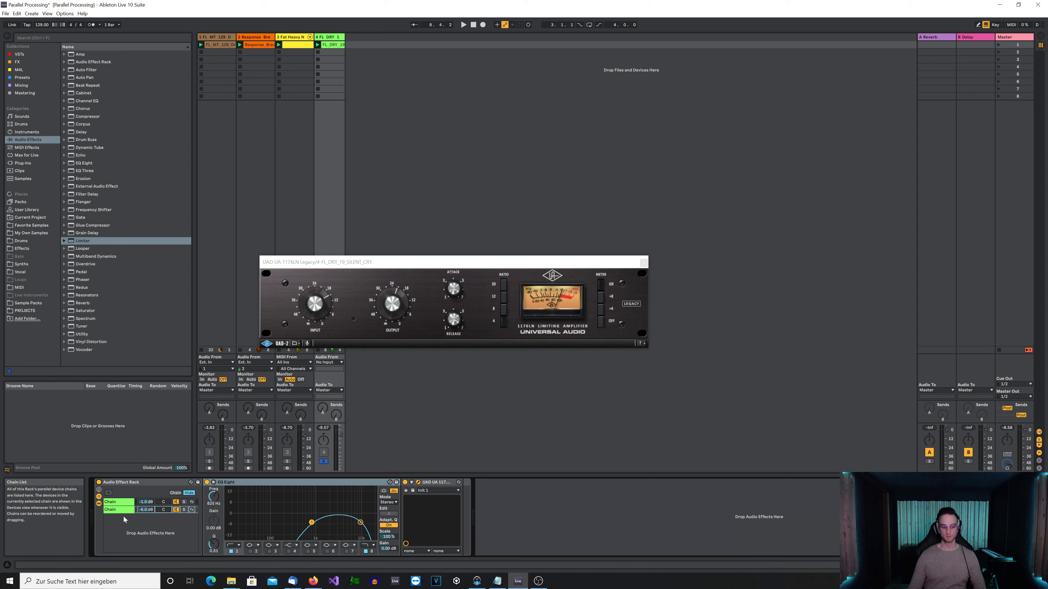
- Solo the fourth track's EQ Eight and UAD 1176LN chain and audition it while toggling the UAD 1176LN compressor
click(184, 512)
click(183, 510)
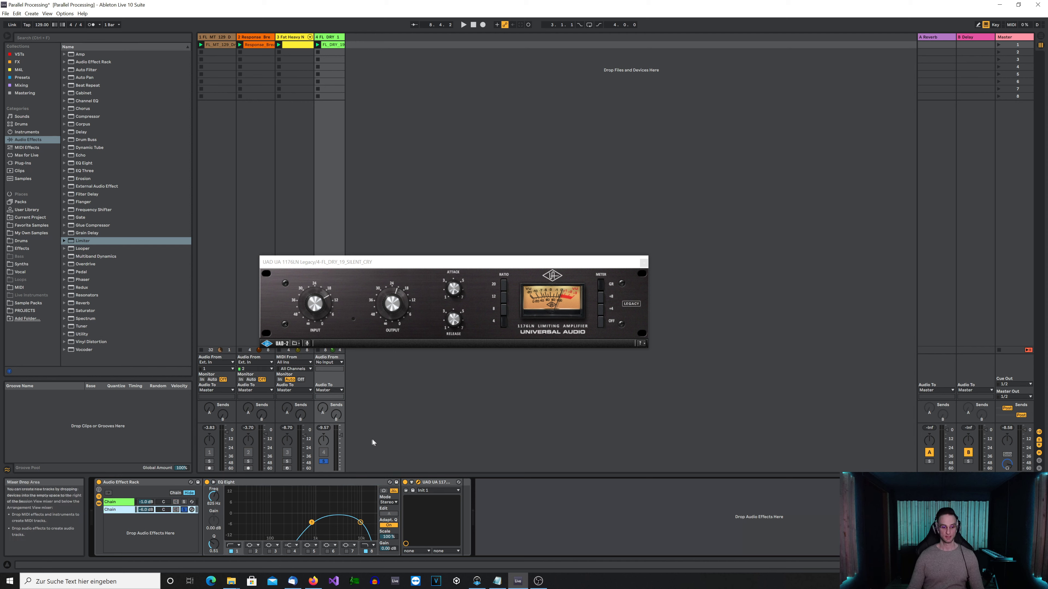
key(space)
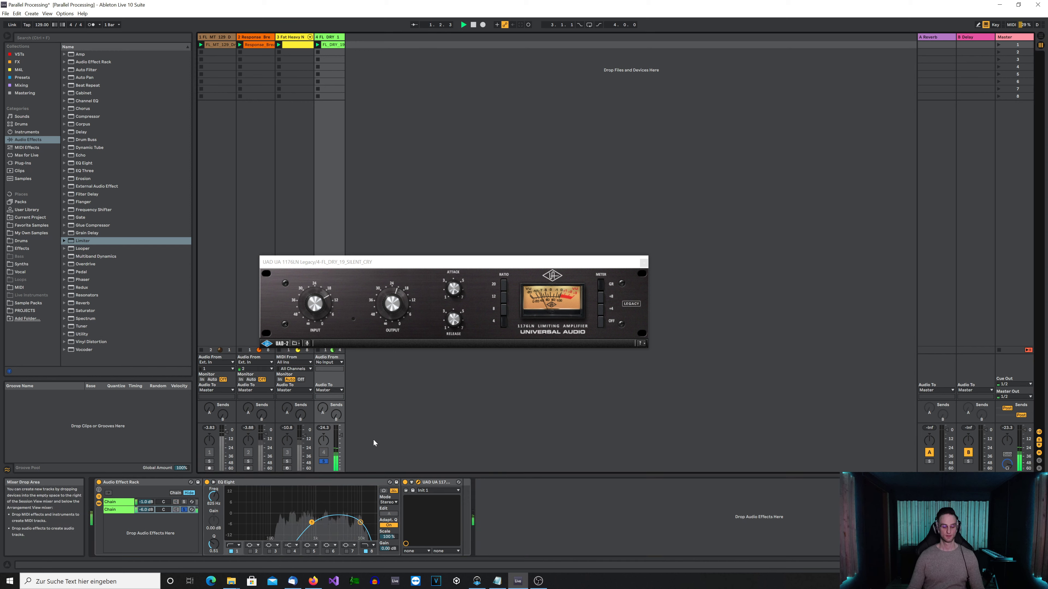
click(404, 483)
click(405, 482)
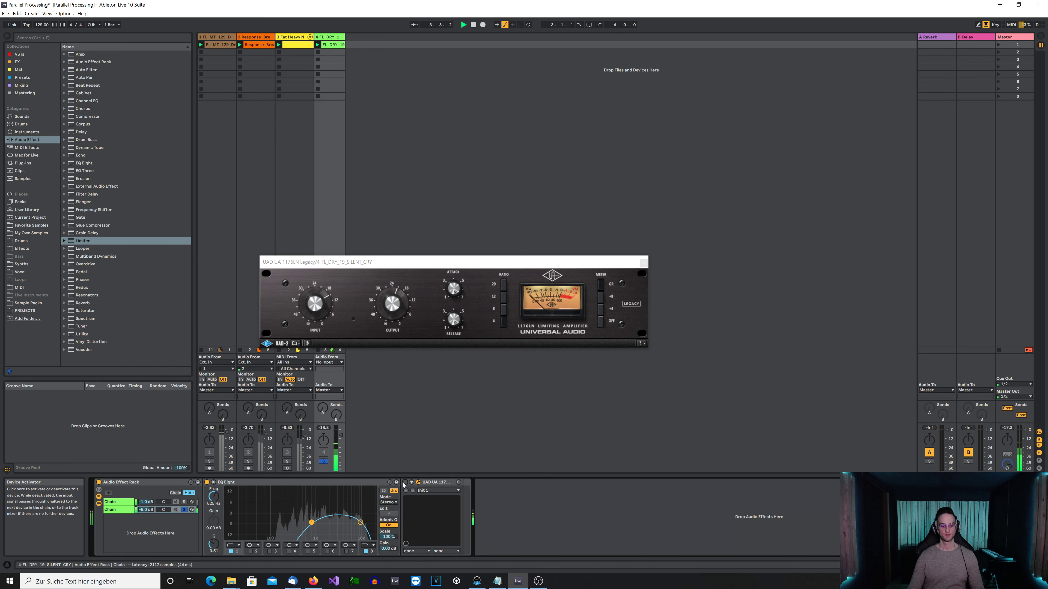